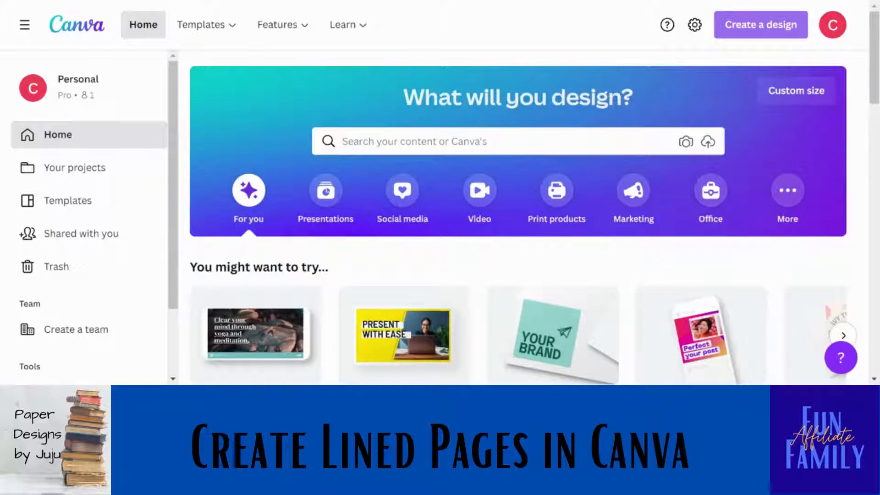
Create a new blank custom-size design 6 in wide and 9 in high
{"action": "left_click", "coordinate": [733, 35]}
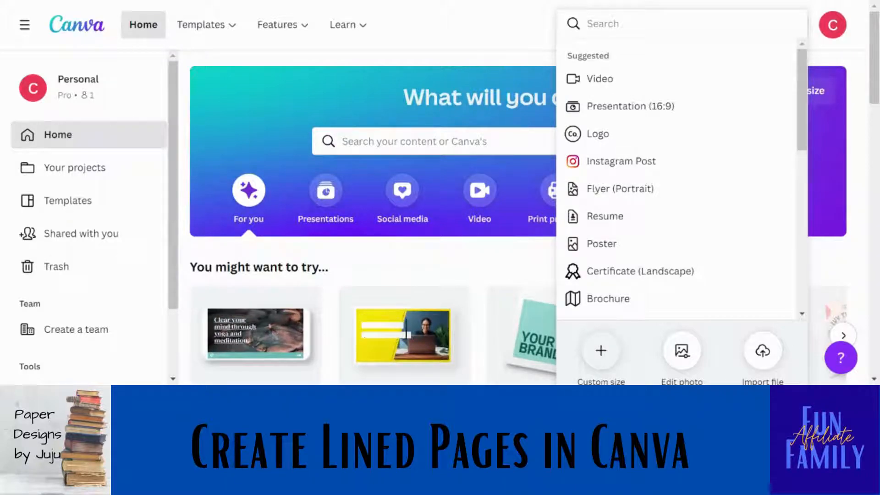
{"action": "left_click", "coordinate": [600, 352]}
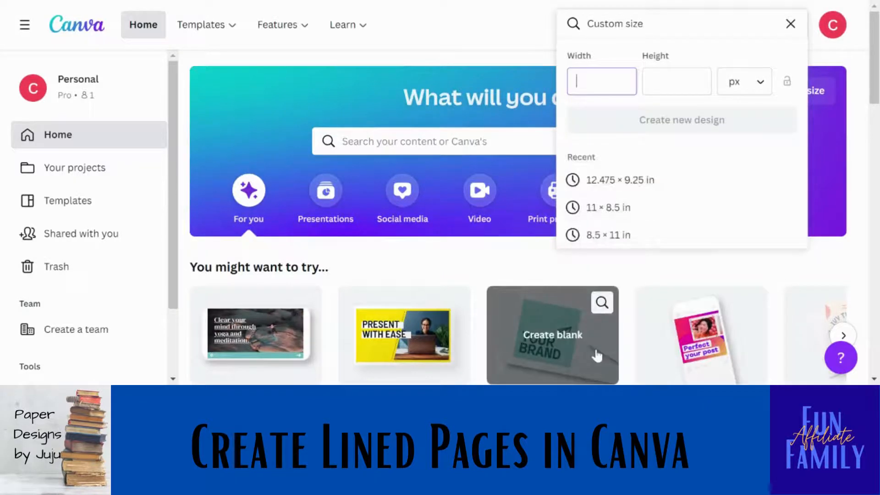
{"action": "type", "text": "6"}
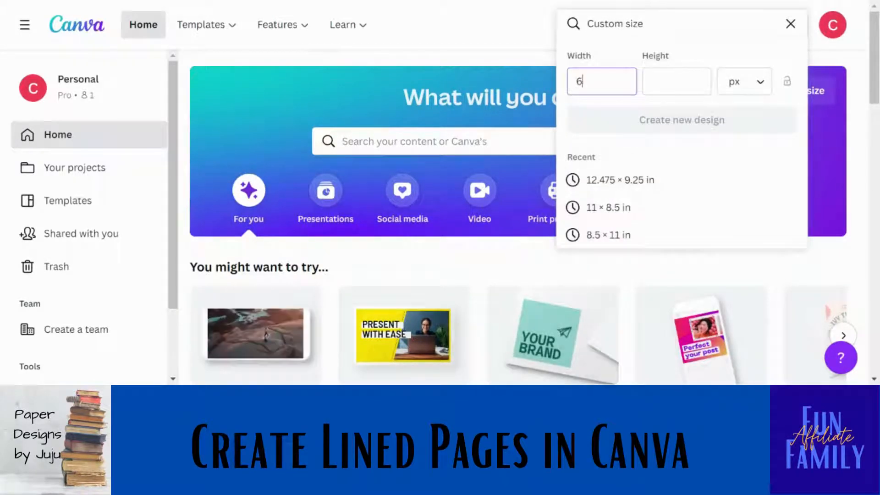
{"action": "left_click", "coordinate": [758, 82]}
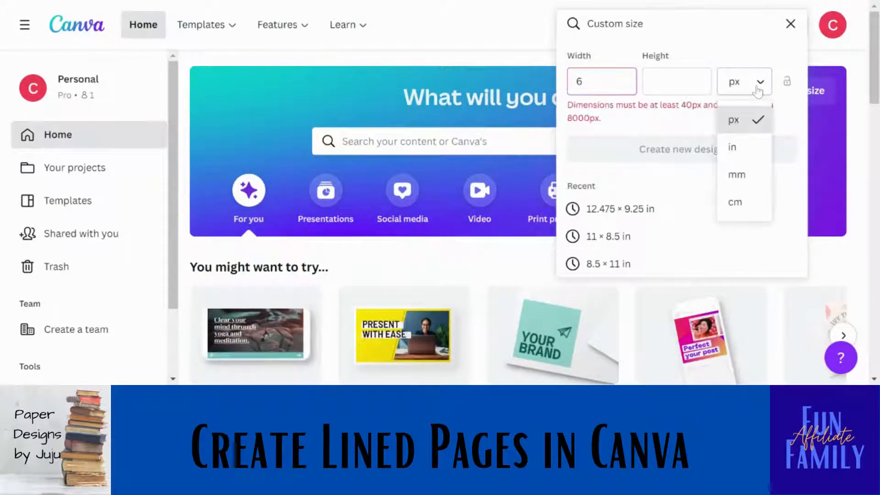
{"action": "left_click", "coordinate": [733, 148]}
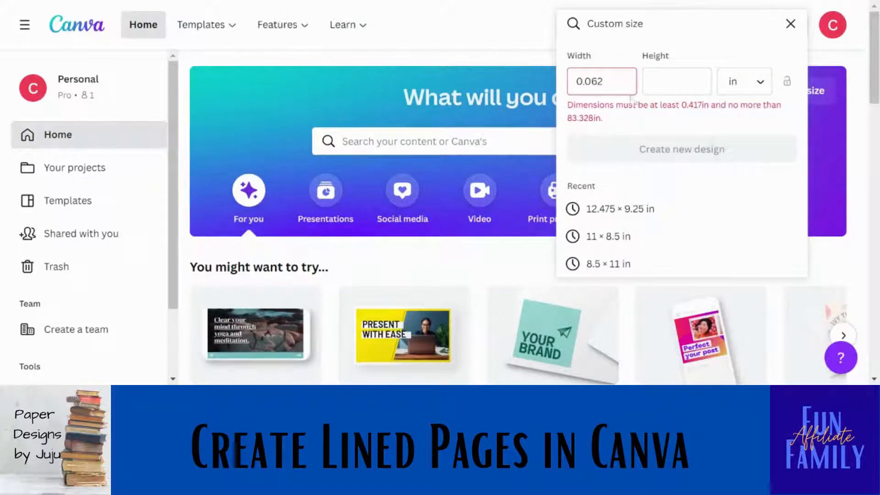
{"action": "key", "text": "BackSpace"}
{"action": "key", "text": "BackSpace"}
{"action": "key", "text": "BackSpace"}
{"action": "key", "text": "BackSpace"}
{"action": "key", "text": "BackSpace"}
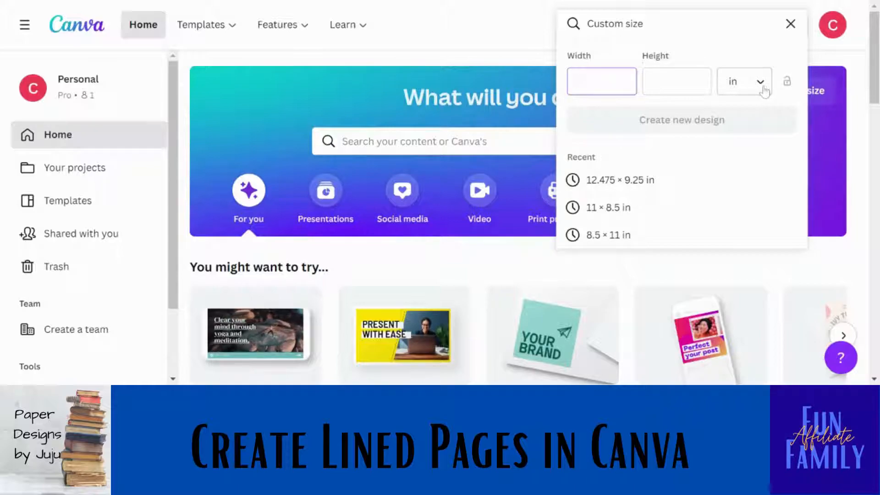
{"action": "type", "text": "6"}
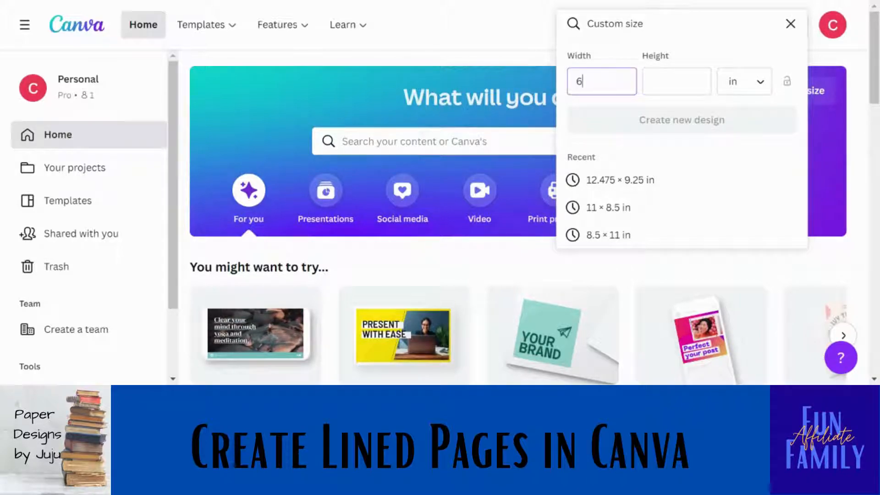
{"action": "key", "text": "Tab"}
{"action": "type", "text": "9"}
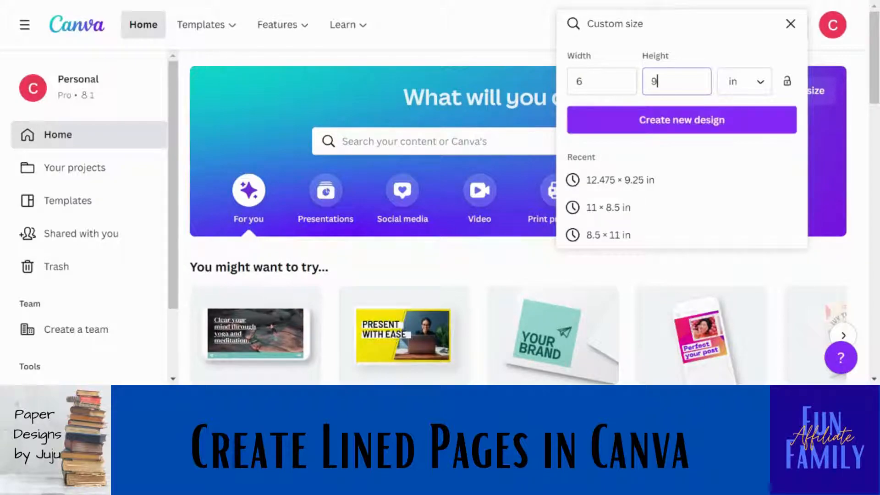
{"action": "left_click", "coordinate": [689, 114]}
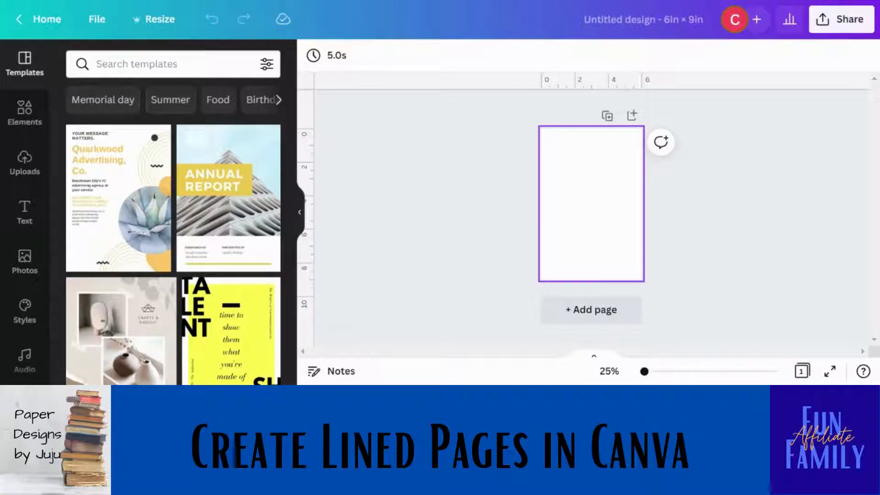
Add a straight line at mid-page and stretch both ends to make a horizontal line about 4.8 in long
{"action": "key", "text": "l"}
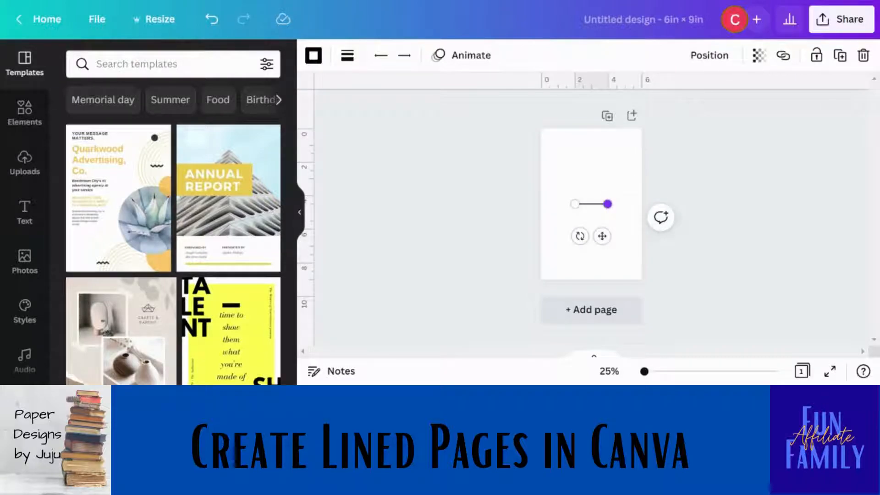
{"action": "left_click_drag", "start_coordinate": [575, 204], "coordinate": [551, 205]}
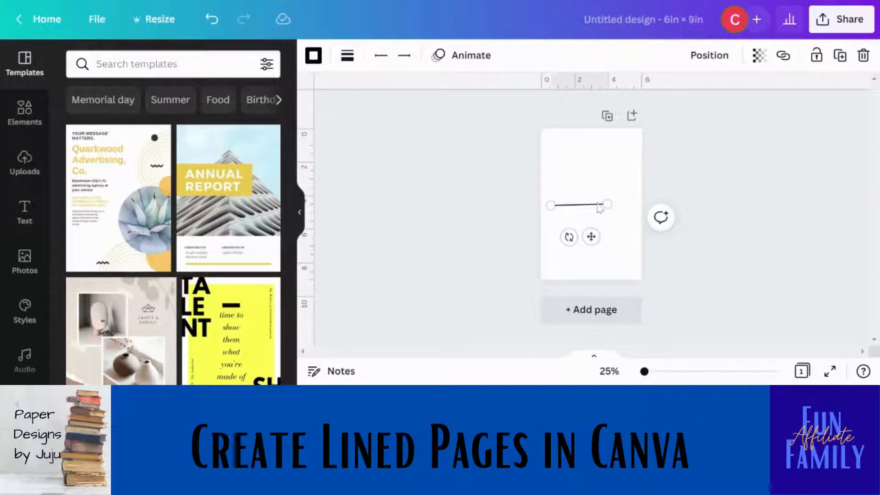
{"action": "left_click_drag", "start_coordinate": [607, 204], "coordinate": [632, 206]}
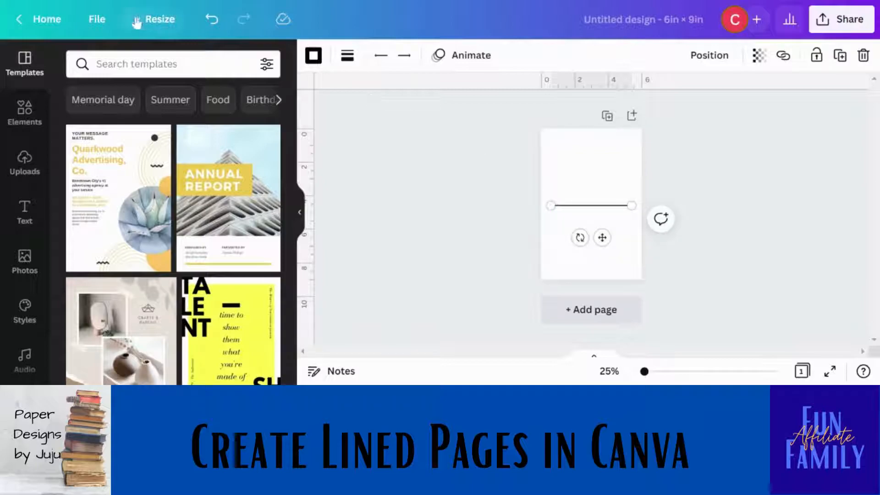
Show the page margins and deselect the line
{"action": "left_click", "coordinate": [109, 26]}
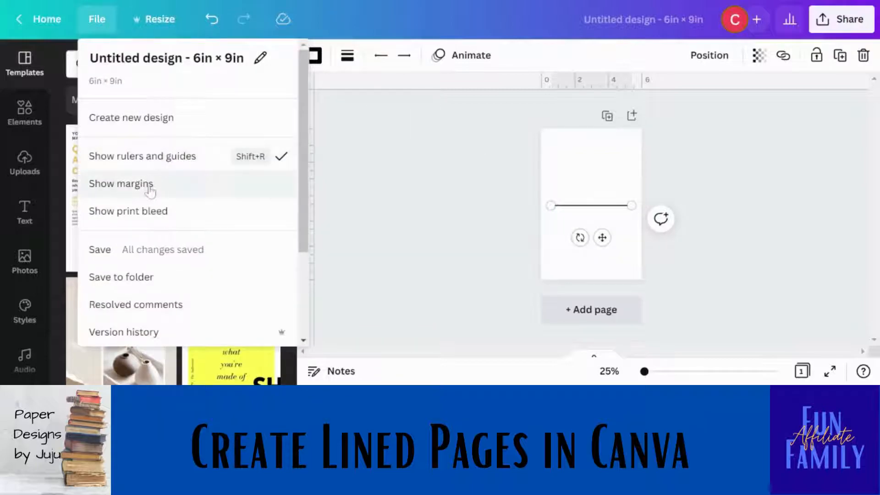
{"action": "left_click", "coordinate": [147, 185]}
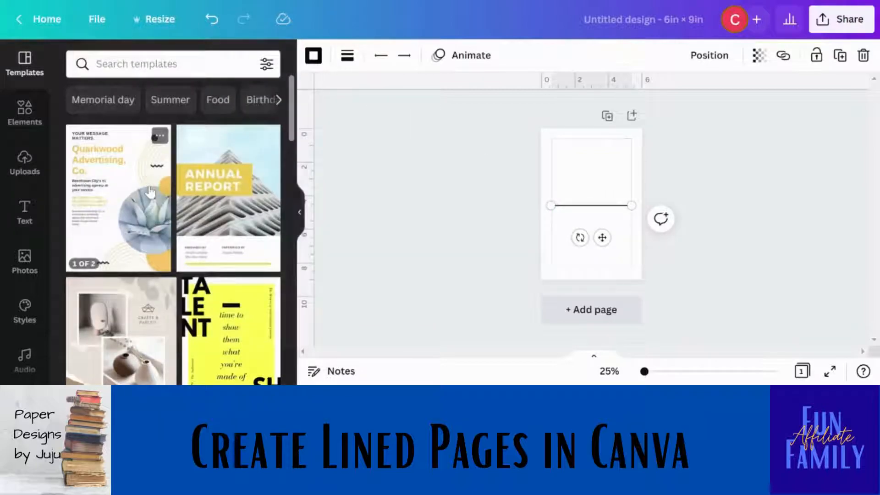
{"action": "left_click", "coordinate": [530, 210]}
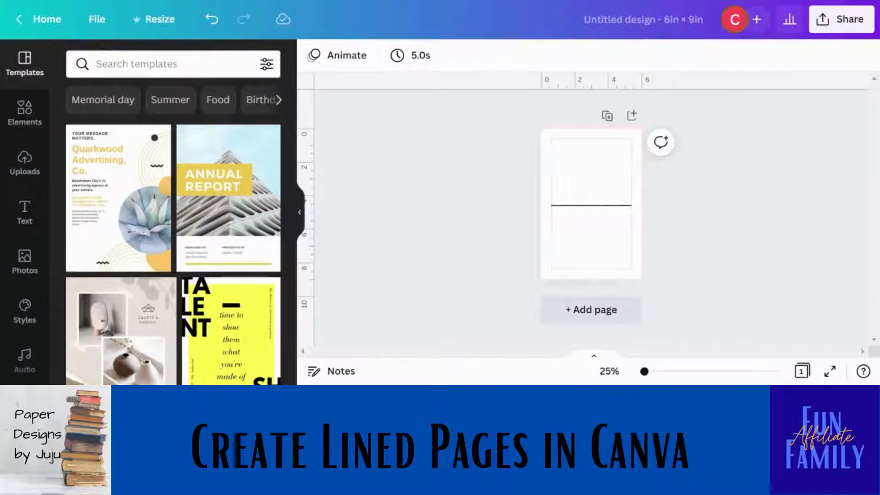
Set the horizontal line's weight to 1, keeping the solid style
{"action": "left_click_drag", "start_coordinate": [647, 374], "coordinate": [653, 372]}
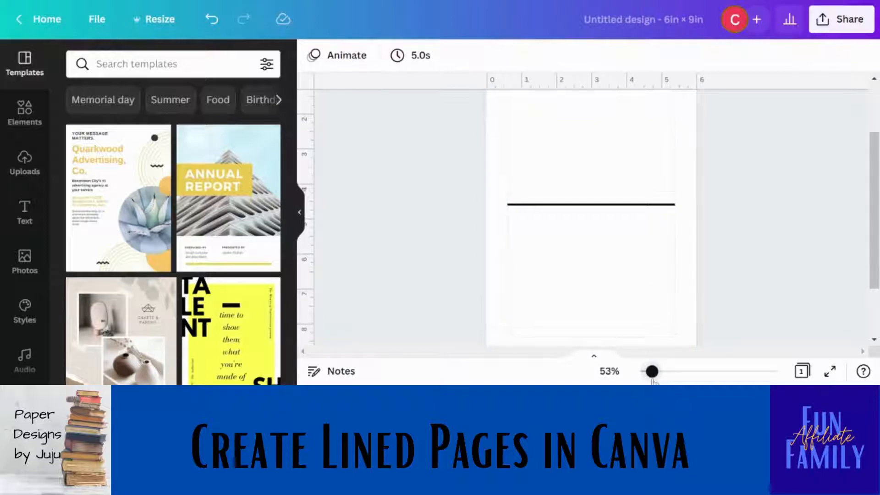
{"action": "left_click", "coordinate": [565, 205]}
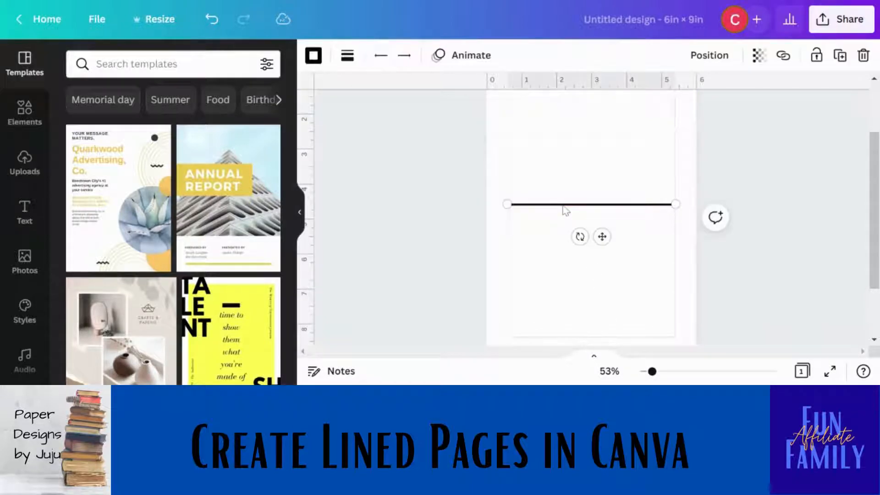
{"action": "left_click", "coordinate": [347, 55]}
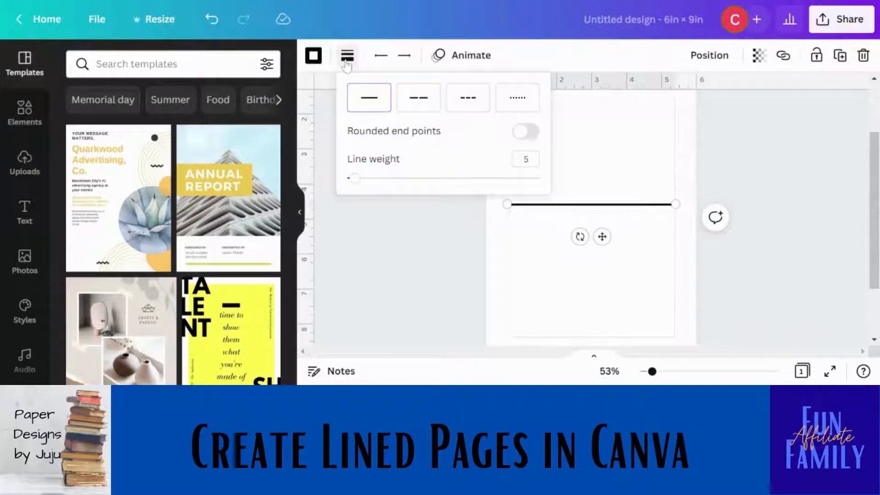
{"action": "left_click_drag", "start_coordinate": [354, 179], "coordinate": [348, 182]}
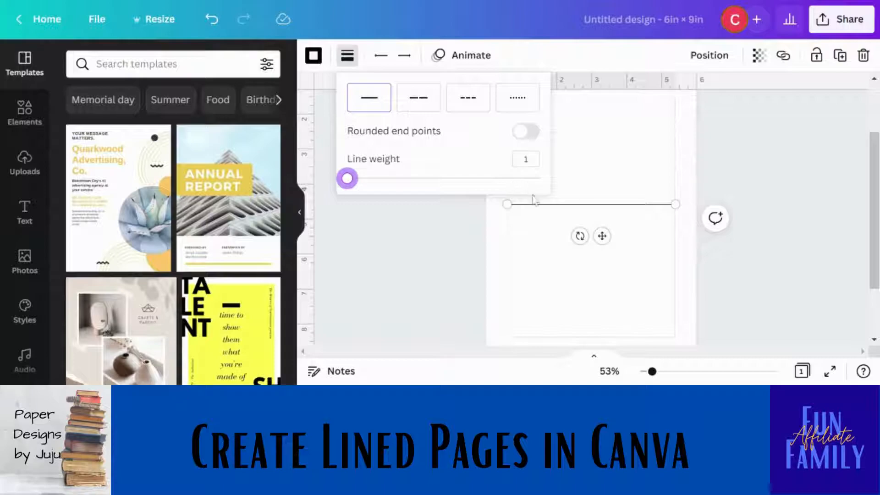
{"action": "left_click", "coordinate": [536, 213]}
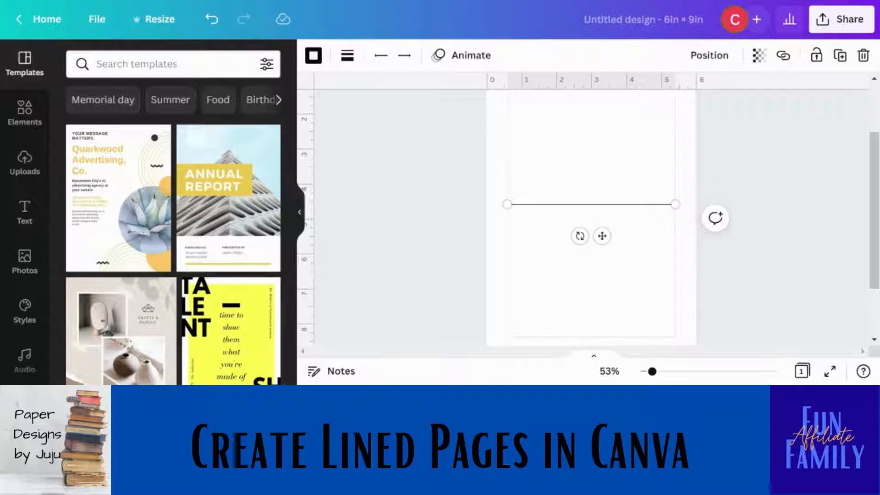
{"action": "left_click", "coordinate": [522, 174]}
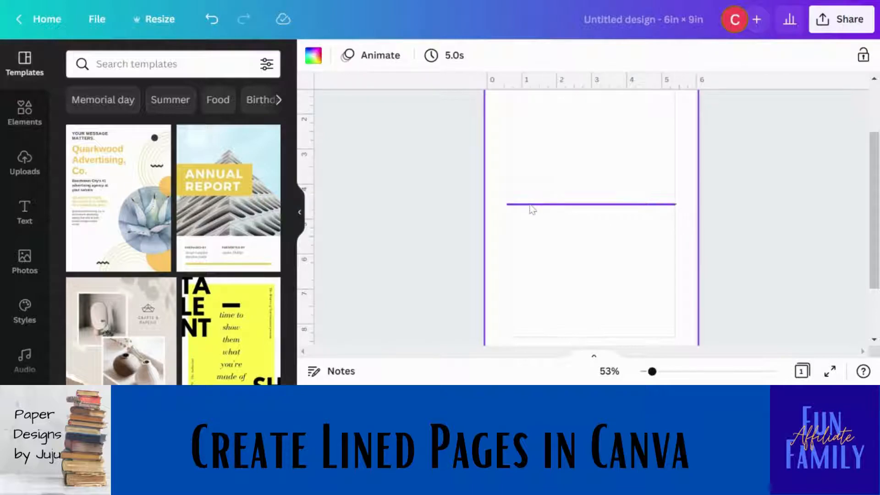
Duplicate the horizontal line nine times to build a staggered stack of ten lines
{"action": "left_click", "coordinate": [532, 207]}
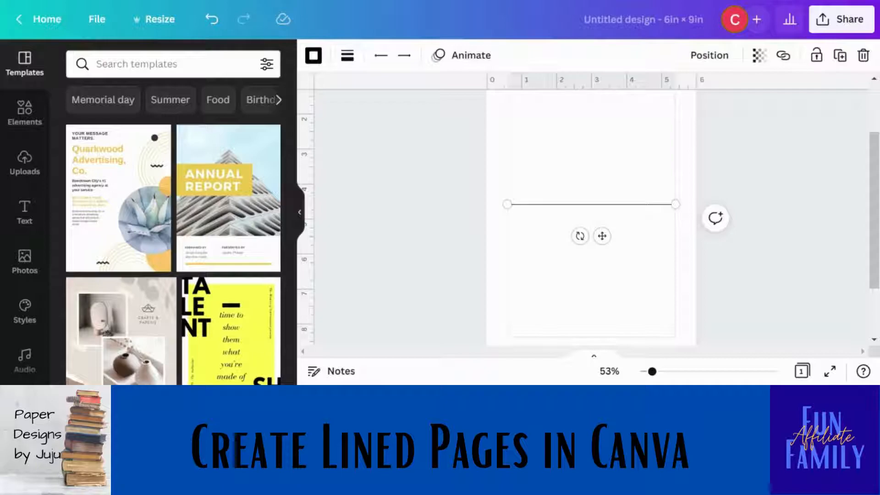
{"action": "key", "text": "ctrl+d"}
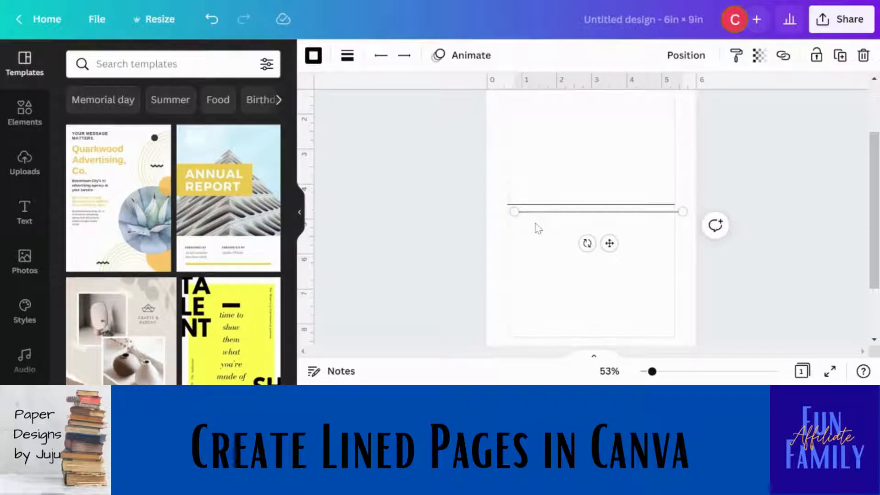
{"action": "key", "text": "ctrl+d"}
{"action": "key", "text": "ctrl+d"}
{"action": "key", "text": "ctrl+d"}
{"action": "key", "text": "ctrl+d"}
{"action": "key", "text": "ctrl+d"}
{"action": "key", "text": "ctrl+d"}
{"action": "key", "text": "ctrl+d"}
{"action": "key", "text": "ctrl+d"}
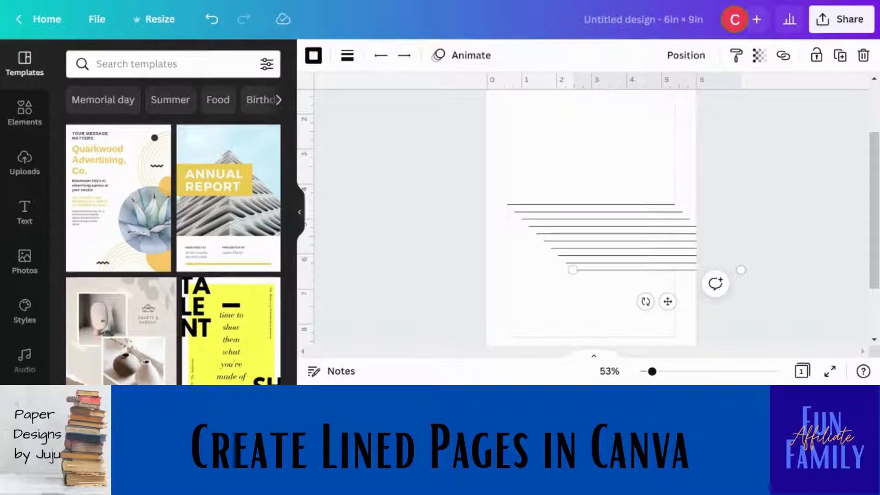
Select all ten lines and use Tidy up to align and space them evenly
{"action": "left_click", "coordinate": [609, 293]}
{"action": "left_click_drag", "start_coordinate": [608, 289], "coordinate": [528, 163]}
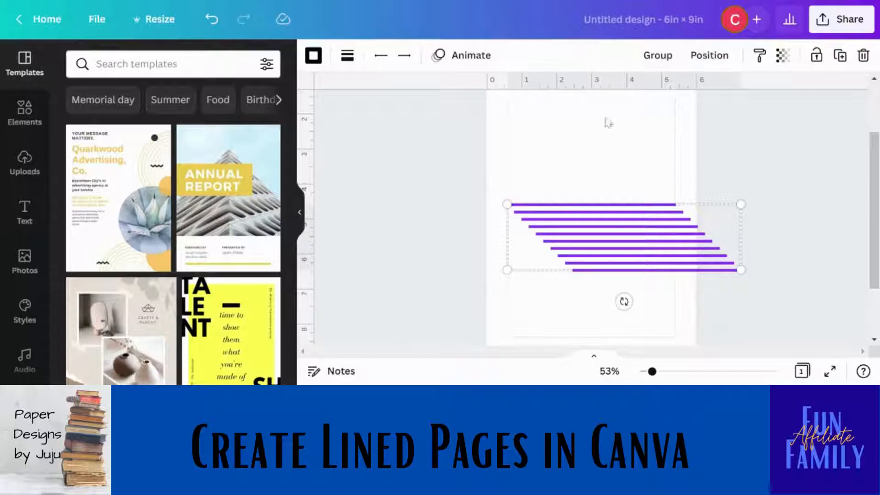
{"action": "left_click", "coordinate": [714, 58]}
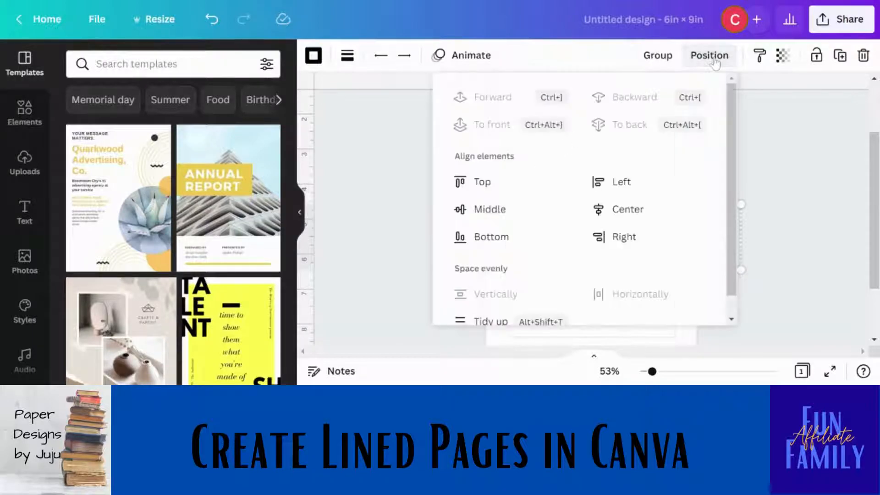
{"action": "left_click_drag", "start_coordinate": [731, 170], "coordinate": [731, 208]}
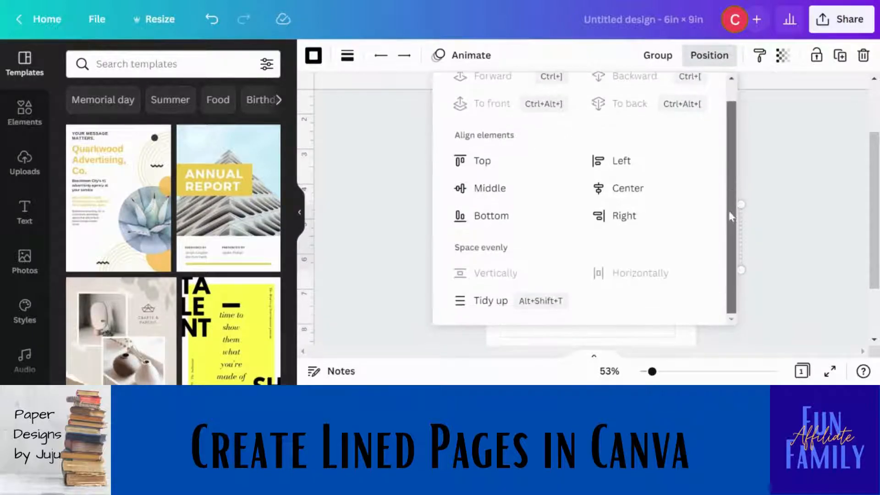
{"action": "left_click", "coordinate": [501, 308]}
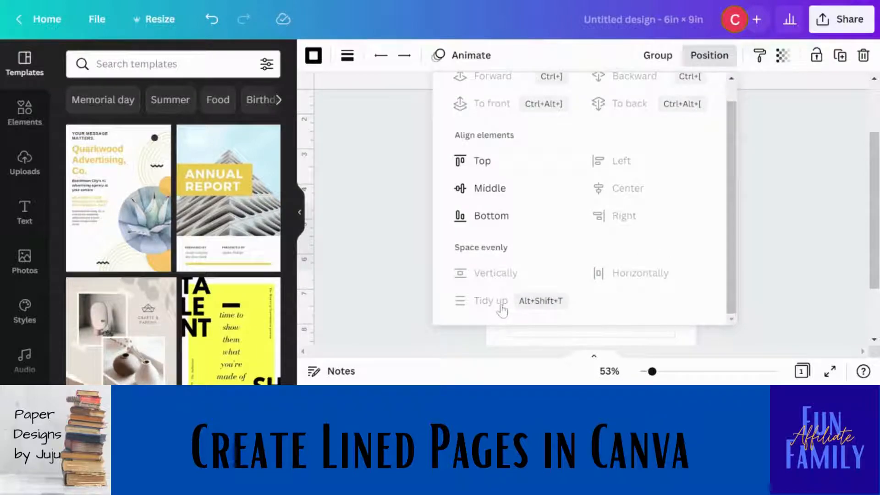
{"action": "left_click", "coordinate": [786, 215]}
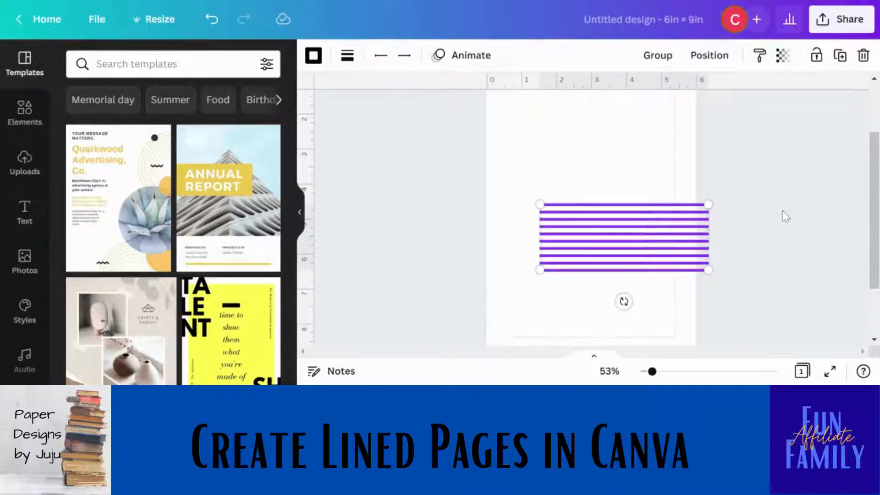
Group the ten lines and move the group between the side margins, its top line about 3.5 in down the page
{"action": "left_click", "coordinate": [565, 163]}
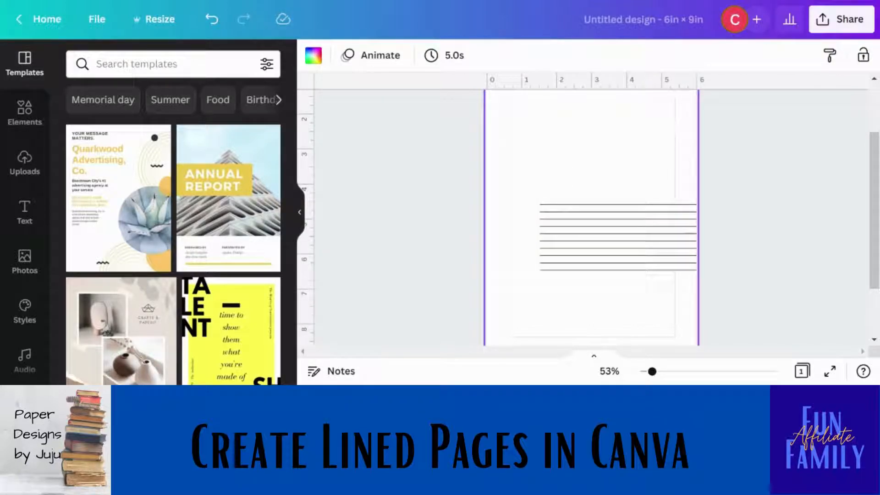
{"action": "left_click_drag", "start_coordinate": [564, 174], "coordinate": [560, 310]}
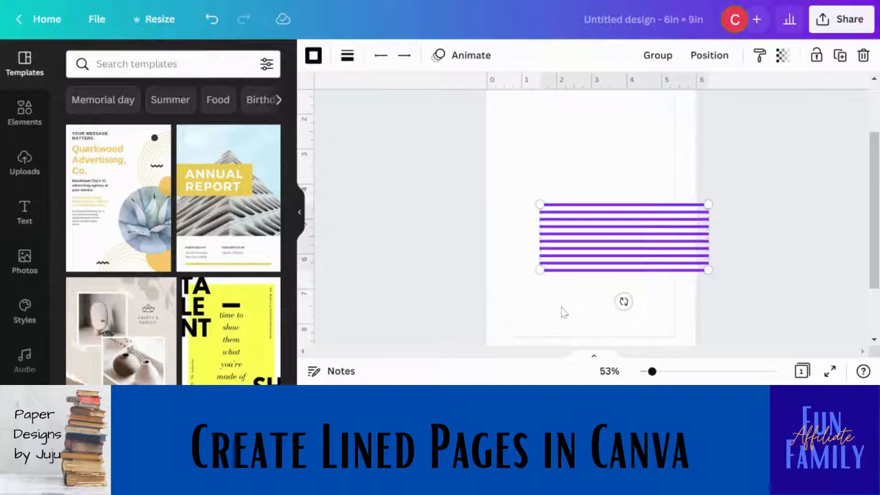
{"action": "left_click", "coordinate": [676, 61]}
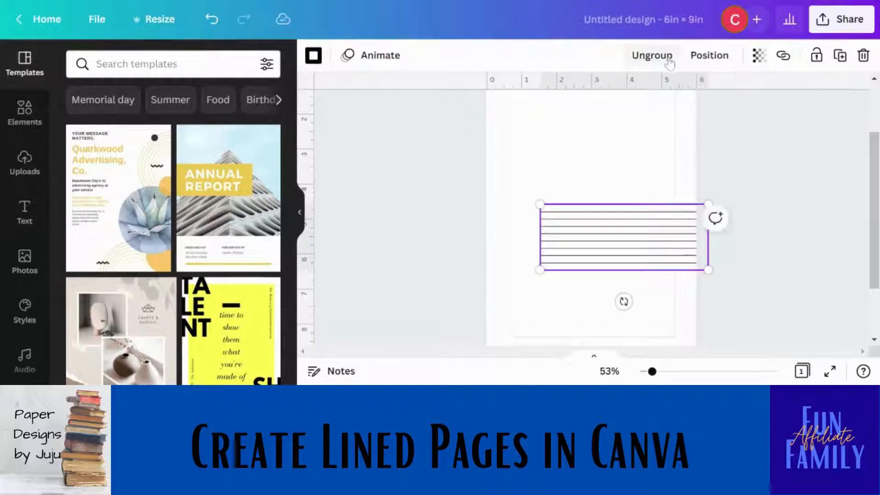
{"action": "left_click_drag", "start_coordinate": [624, 228], "coordinate": [592, 189]}
{"action": "left_click", "coordinate": [543, 281]}
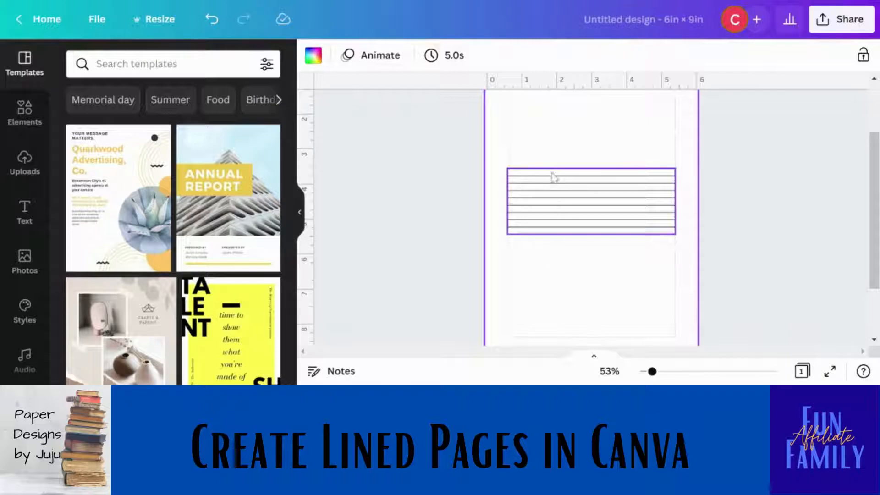
Copy the grouped block of lines and paste a duplicate onto the page
{"action": "left_click", "coordinate": [552, 190]}
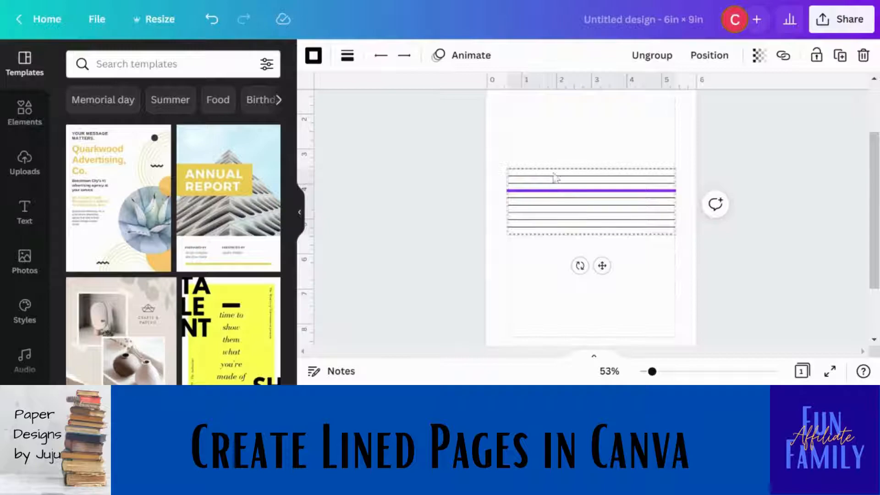
{"action": "left_click", "coordinate": [564, 133]}
{"action": "left_click", "coordinate": [567, 192]}
{"action": "left_click", "coordinate": [572, 121]}
{"action": "key", "text": "ctrl+v"}
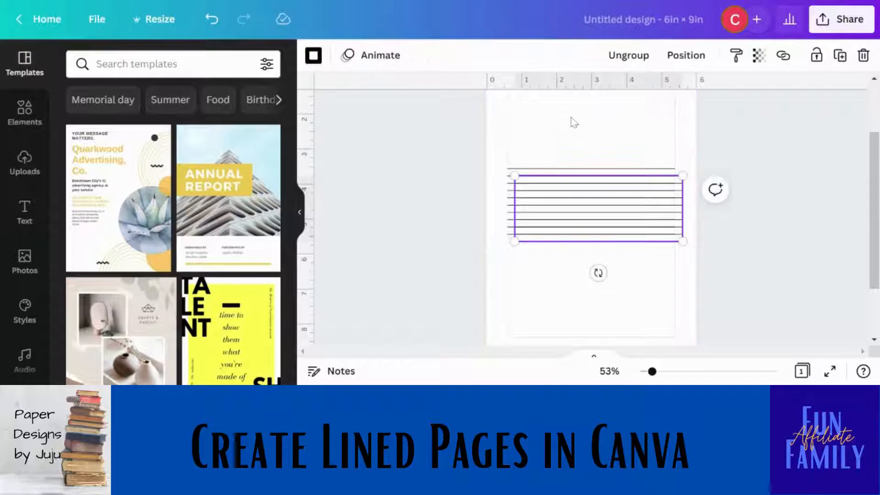
Move the pasted block of lines down to the bottom margin and align it between the side margins
{"action": "key", "text": "Down"}
{"action": "key", "text": "Down"}
{"action": "key", "text": "Down"}
{"action": "key", "text": "Down"}
{"action": "key", "text": "Down"}
{"action": "key", "text": "Down"}
{"action": "key", "text": "Down"}
{"action": "key", "text": "Down"}
{"action": "key", "text": "Down"}
{"action": "key", "text": "Down"}
{"action": "key", "text": "Down"}
{"action": "key", "text": "Down"}
{"action": "key", "text": "Down"}
{"action": "key", "text": "Down"}
{"action": "key", "text": "Down"}
{"action": "key", "text": "Down"}
{"action": "key", "text": "Down"}
{"action": "key", "text": "Down"}
{"action": "key", "text": "Down"}
{"action": "key", "text": "Down"}
{"action": "key", "text": "Down"}
{"action": "key", "text": "Left"}
{"action": "key", "text": "Left"}
{"action": "key", "text": "Left"}
{"action": "key", "text": "Left"}
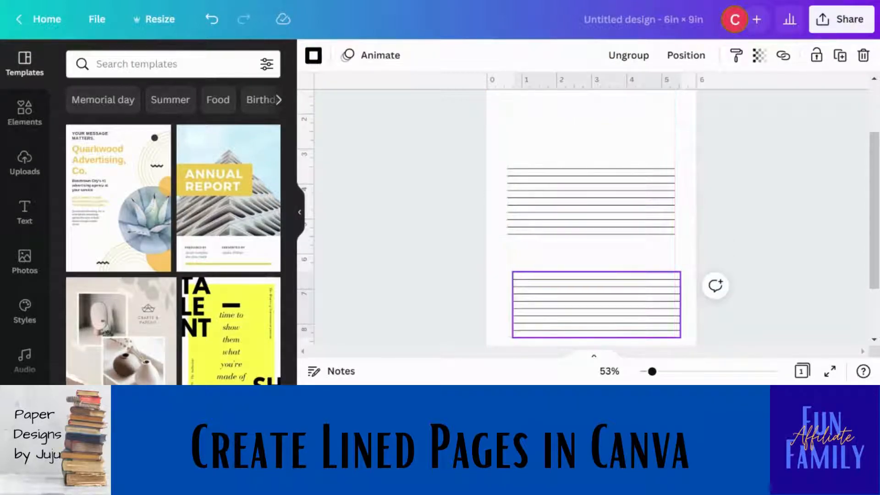
{"action": "left_click", "coordinate": [606, 257]}
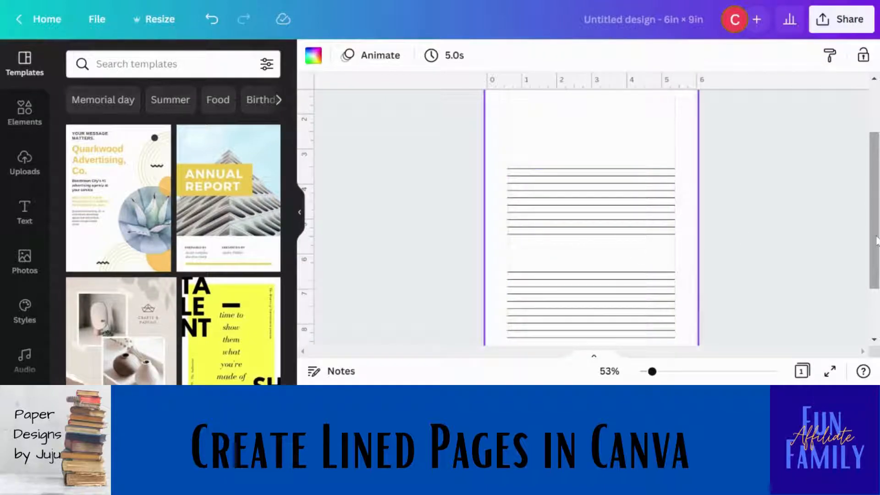
Paste another block of lines at the top margin and lower the middle block to sit just above the bottom one
{"action": "scroll", "coordinate": [876, 248], "scroll_direction": "up", "scroll_amount": 3}
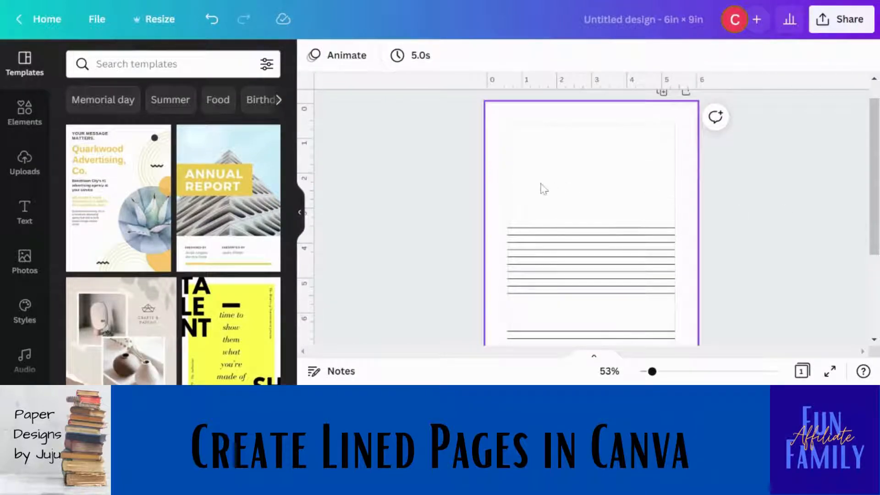
{"action": "key", "text": "ctrl+v"}
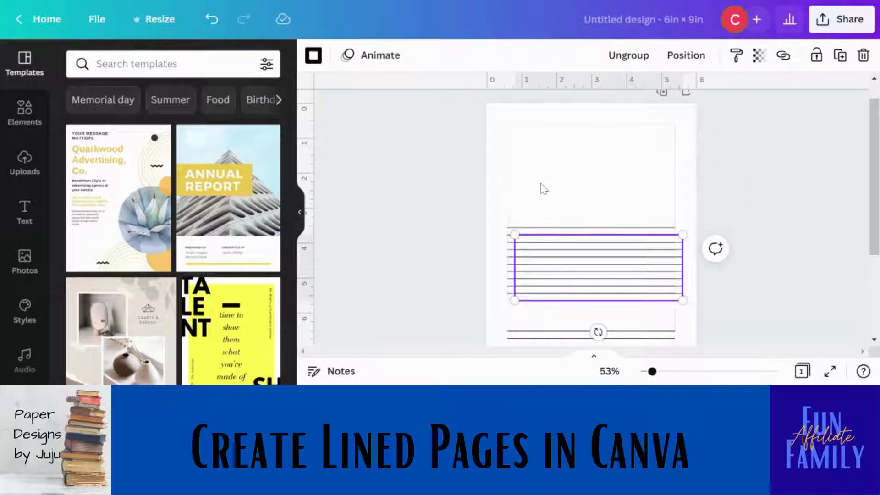
{"action": "left_click_drag", "start_coordinate": [567, 261], "coordinate": [561, 143]}
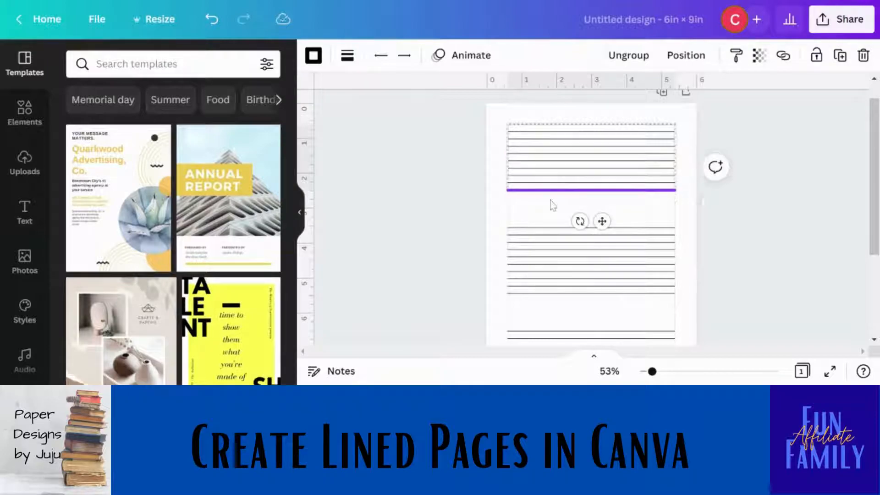
{"action": "left_click_drag", "start_coordinate": [554, 258], "coordinate": [552, 279]}
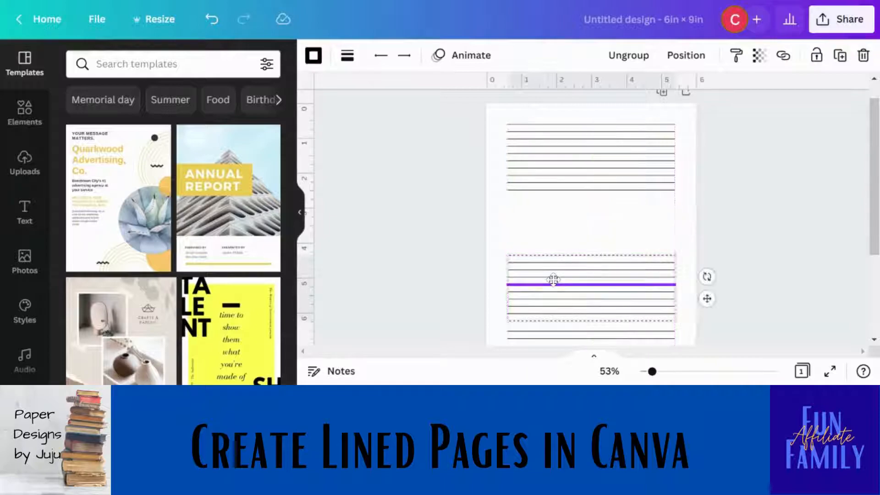
Paste a fourth block of lines and place it directly above the middle block, overlapping the end of the top block
{"action": "left_click", "coordinate": [550, 224]}
{"action": "key", "text": "ctrl+v"}
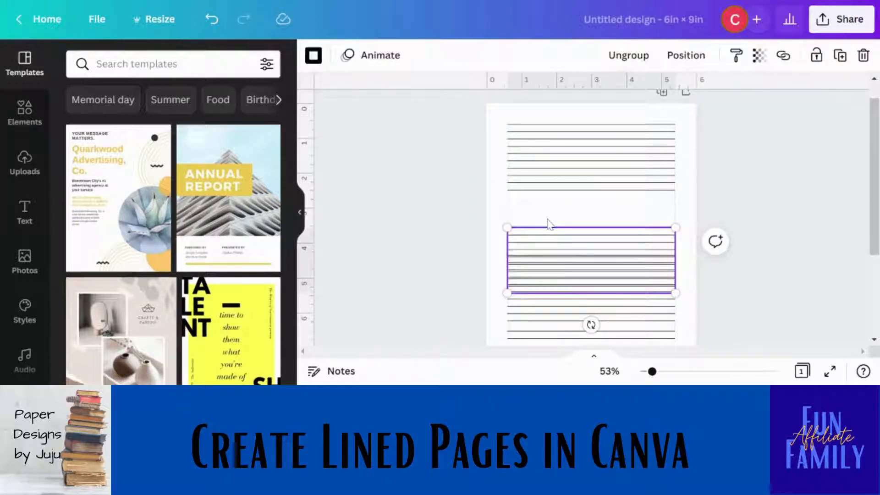
{"action": "left_click_drag", "start_coordinate": [565, 262], "coordinate": [566, 214]}
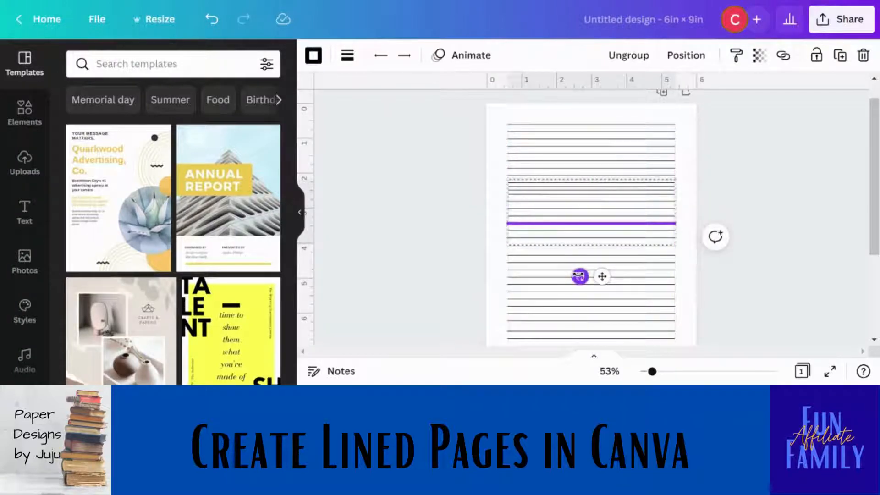
{"action": "left_click", "coordinate": [693, 282]}
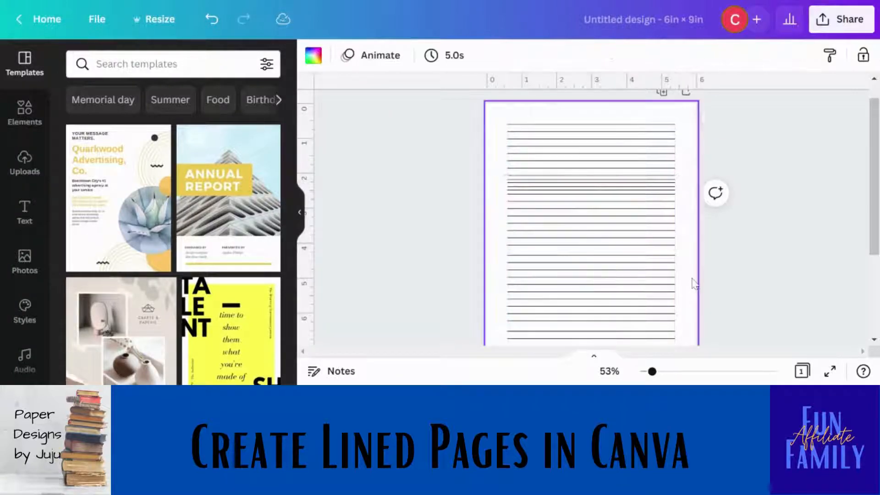
Ungroup the top block of ten lines
{"action": "left_click_drag", "start_coordinate": [627, 211], "coordinate": [616, 149]}
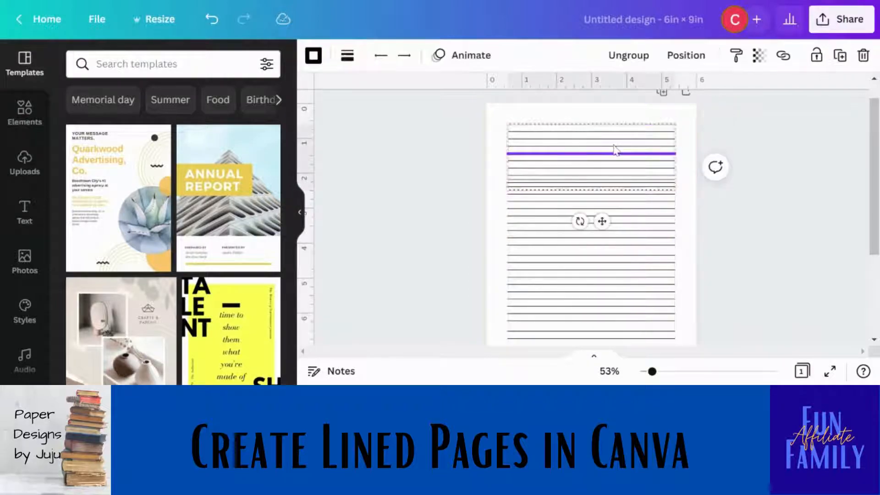
{"action": "left_click", "coordinate": [629, 56]}
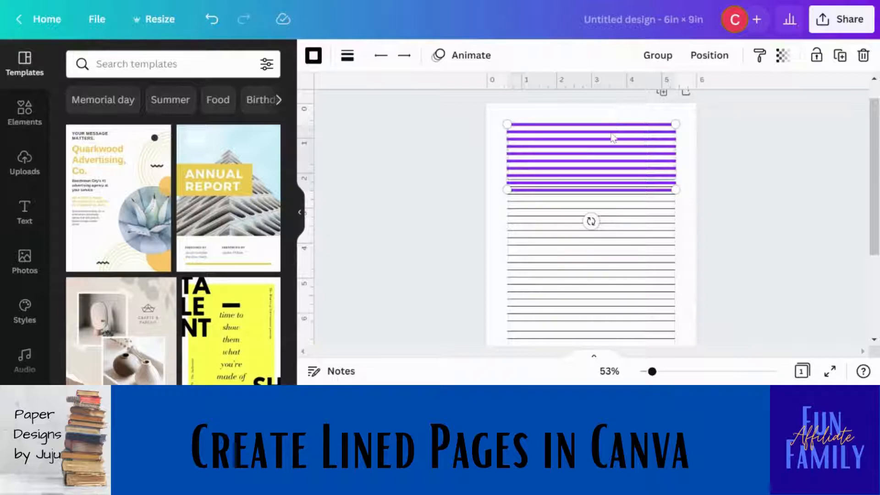
{"action": "left_click", "coordinate": [605, 113]}
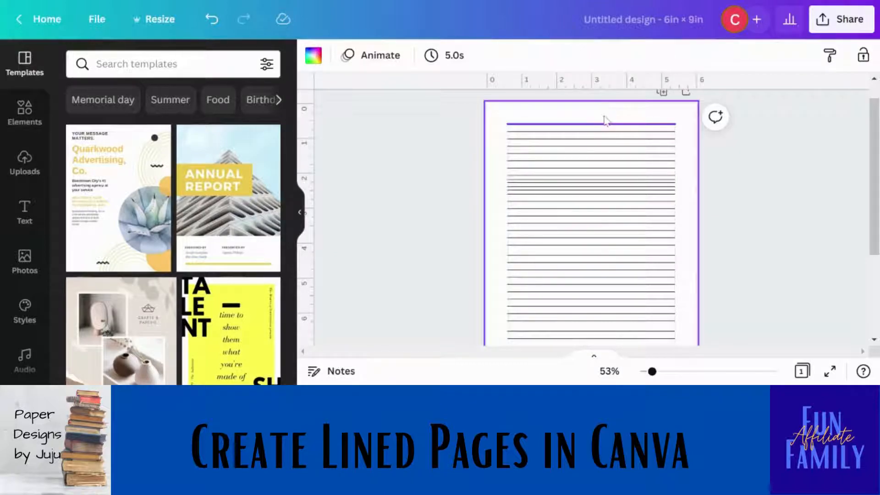
Delete the upper six lines of the ungrouped block, keeping its last four lines
{"action": "left_click", "coordinate": [608, 124]}
{"action": "key", "text": "Delete"}
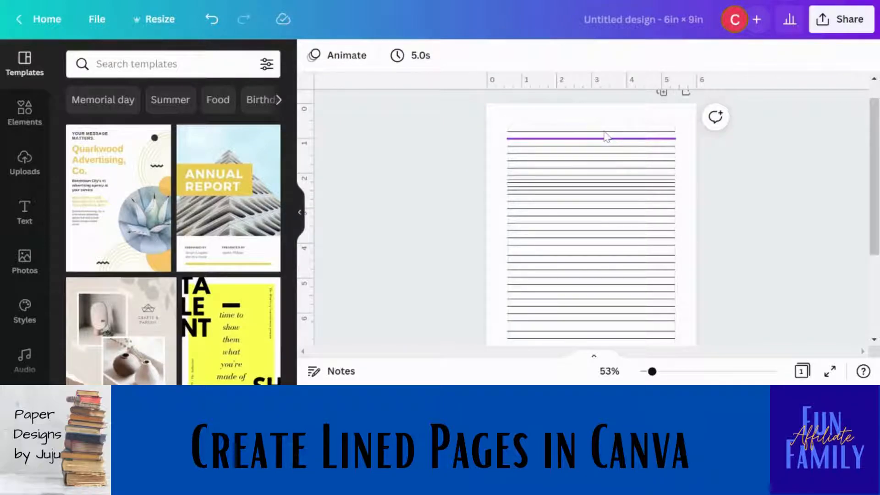
{"action": "left_click", "coordinate": [606, 138]}
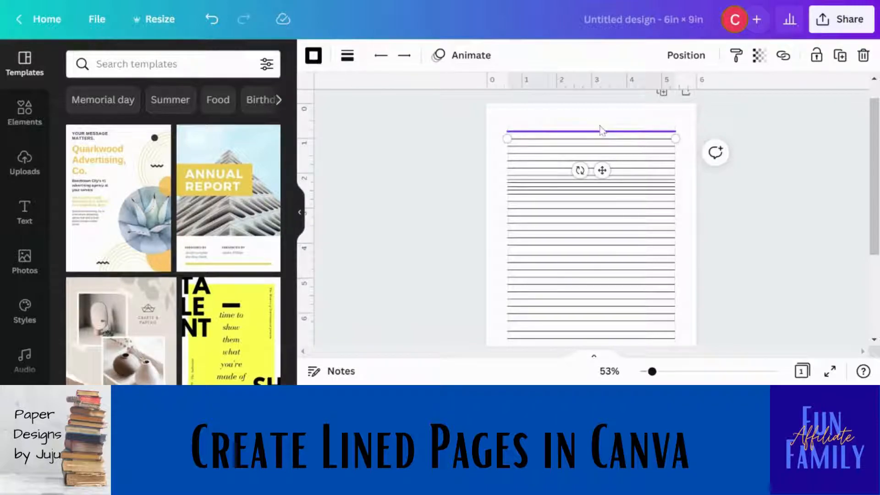
{"action": "key", "text": "Delete"}
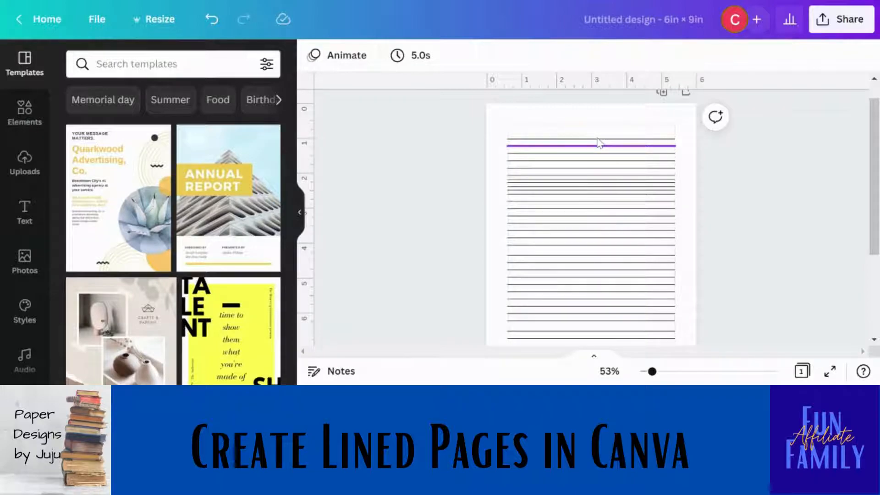
{"action": "left_click", "coordinate": [598, 138]}
{"action": "key", "text": "Delete"}
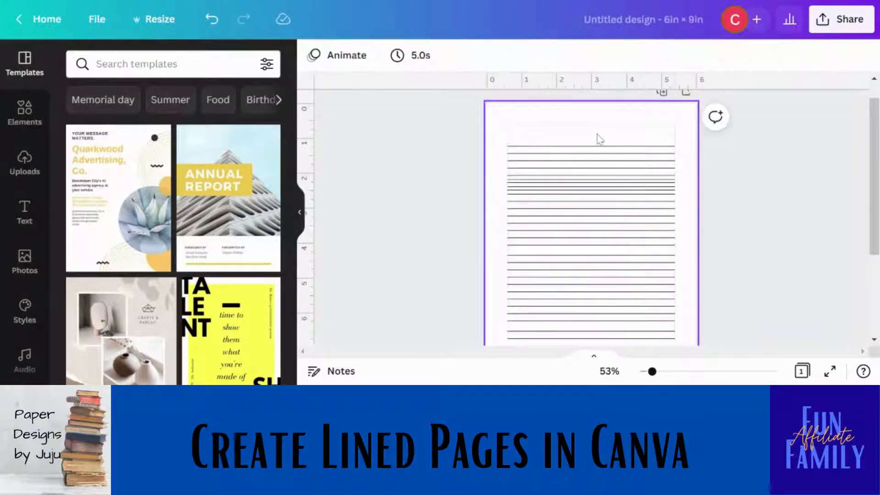
{"action": "left_click", "coordinate": [598, 146]}
{"action": "key", "text": "Delete"}
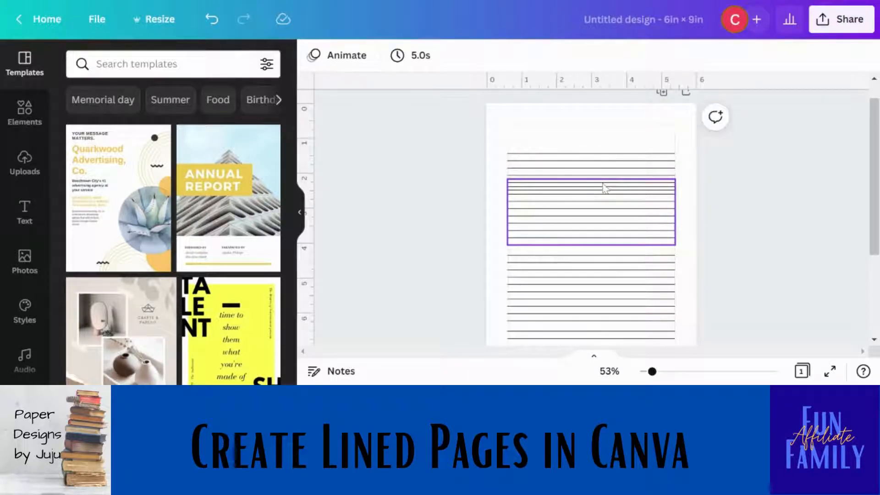
{"action": "left_click", "coordinate": [598, 160]}
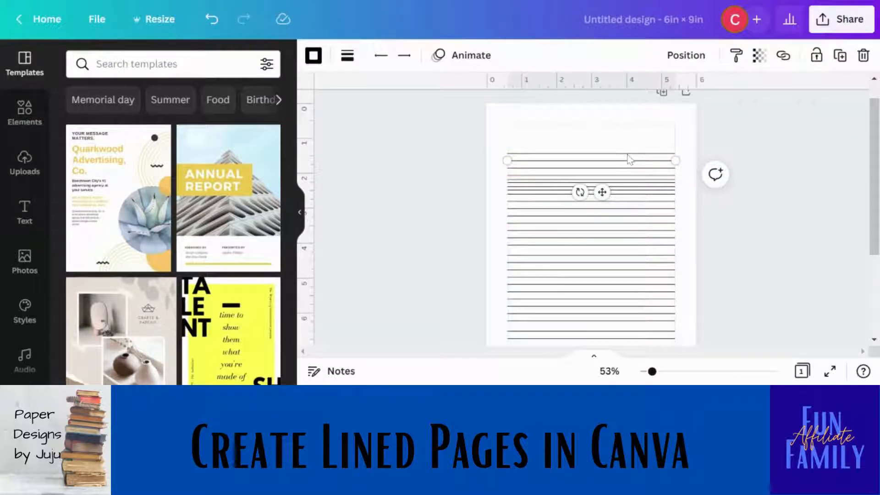
{"action": "key", "text": "Delete"}
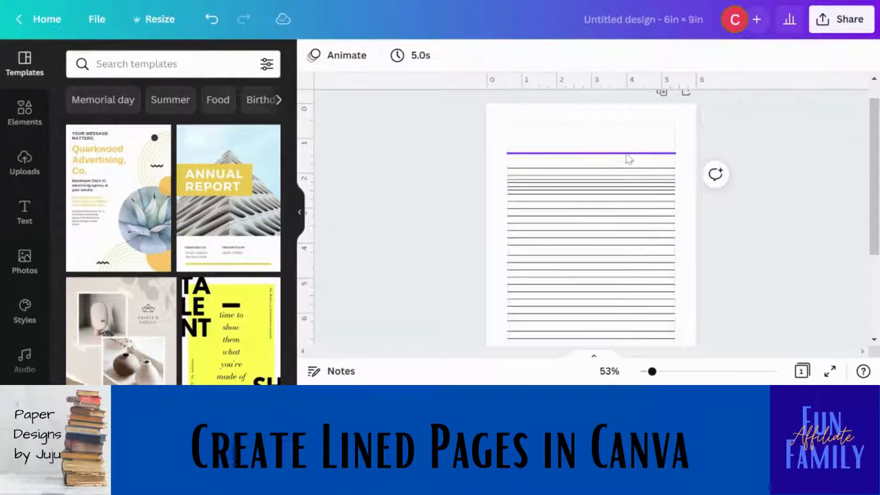
{"action": "left_click", "coordinate": [628, 155]}
{"action": "key", "text": "Delete"}
Move the overlapping ten-line block up to the page's top edge and group the four leftover lines
{"action": "left_click", "coordinate": [631, 189]}
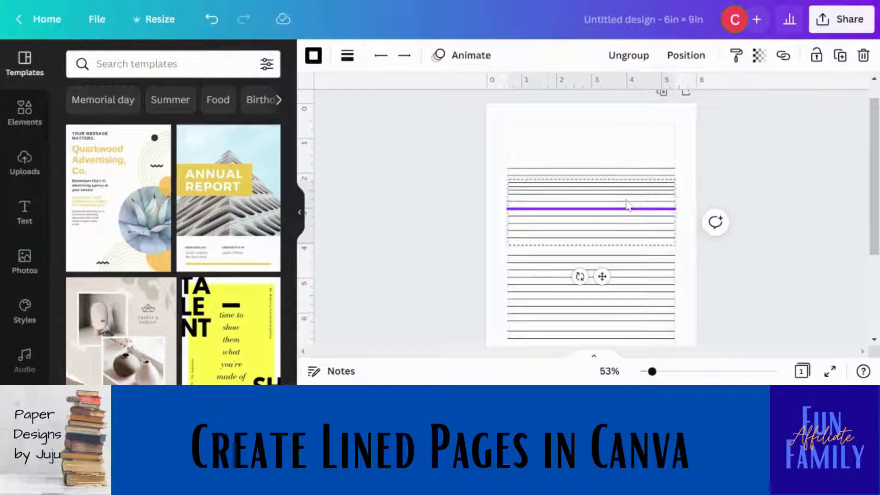
{"action": "left_click_drag", "start_coordinate": [627, 201], "coordinate": [624, 108]}
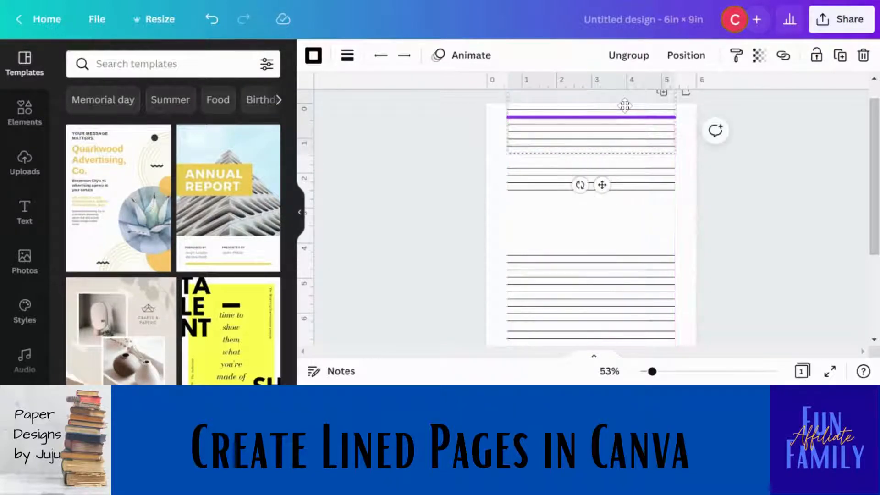
{"action": "left_click_drag", "start_coordinate": [554, 206], "coordinate": [552, 166]}
{"action": "left_click", "coordinate": [651, 56]}
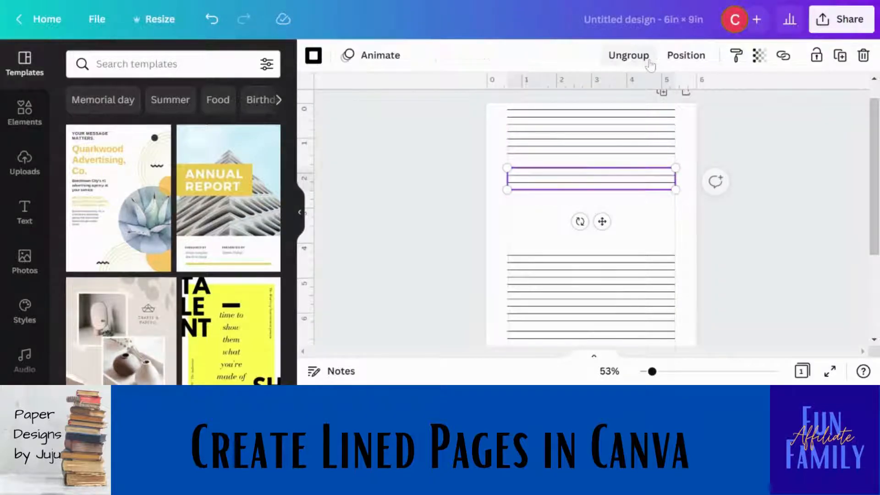
Move the four-line group down to just above the middle block and align the upper ten-line block with the top margin
{"action": "left_click_drag", "start_coordinate": [609, 179], "coordinate": [611, 227]}
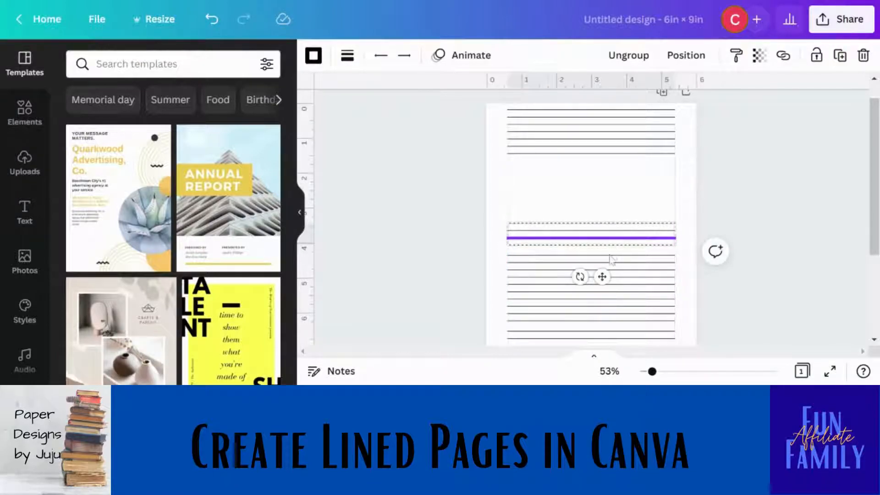
{"action": "left_click", "coordinate": [603, 198]}
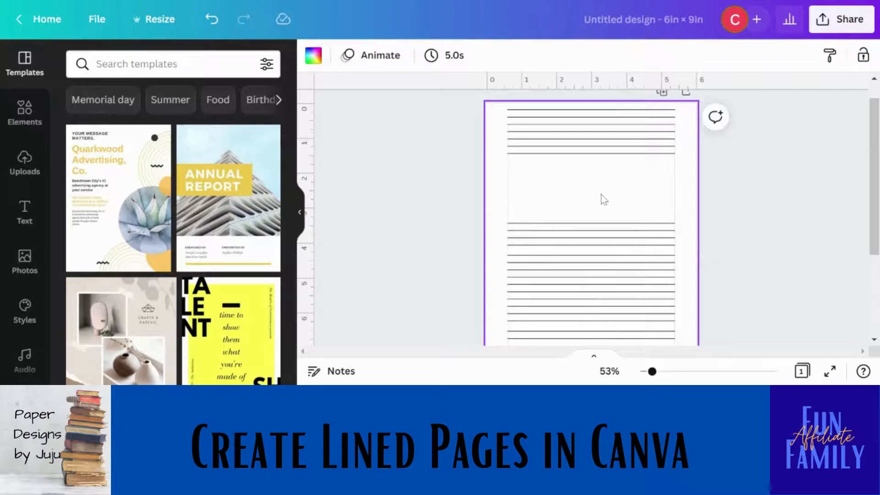
{"action": "left_click", "coordinate": [615, 151]}
{"action": "left_click_drag", "start_coordinate": [615, 150], "coordinate": [614, 182]}
{"action": "left_click", "coordinate": [560, 216]}
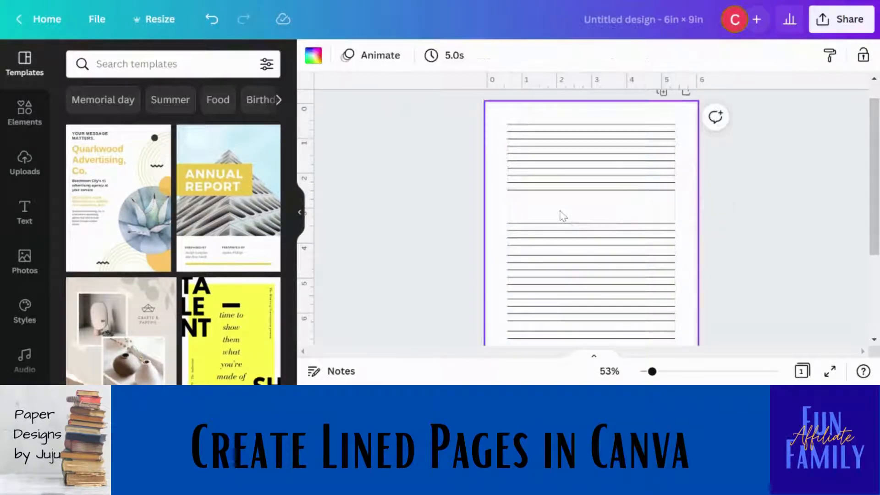
Duplicate the four-line group and place the copy directly above the original, aligned with the side margins
{"action": "left_click", "coordinate": [653, 230]}
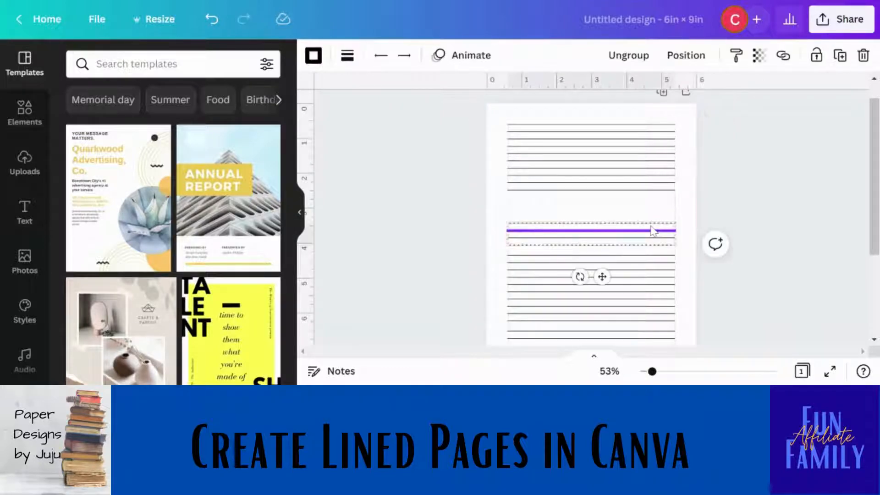
{"action": "key", "text": "ctrl+d"}
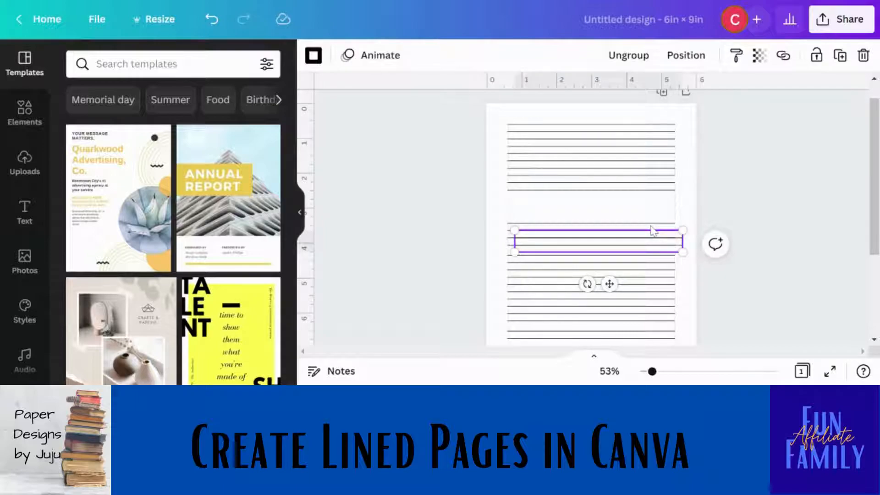
{"action": "left_click_drag", "start_coordinate": [658, 245], "coordinate": [649, 207]}
Try nudging the top ten-line block down to close the gap above the four-line groups
{"action": "left_click", "coordinate": [647, 182]}
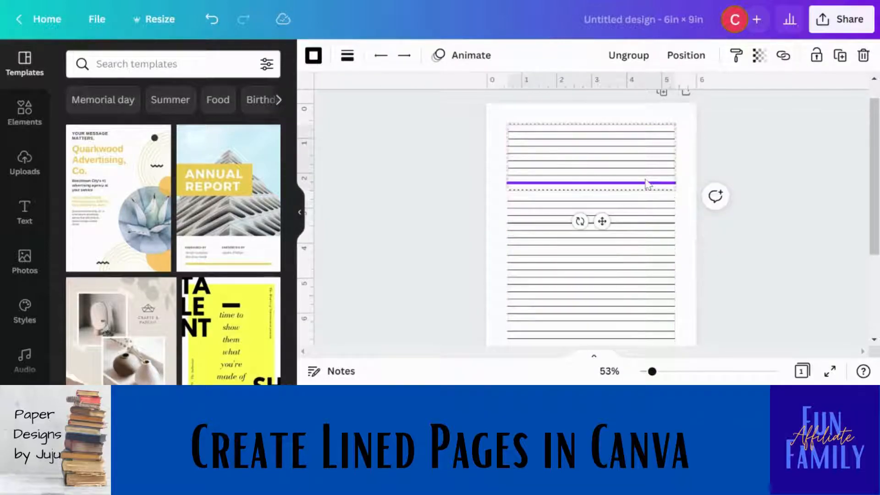
{"action": "key", "text": "Down"}
{"action": "key", "text": "Down"}
{"action": "key", "text": "Down"}
{"action": "key", "text": "Down"}
{"action": "key", "text": "Down"}
{"action": "key", "text": "Down"}
{"action": "key", "text": "Down"}
{"action": "key", "text": "Down"}
{"action": "key", "text": "Down"}
{"action": "key", "text": "Down"}
{"action": "key", "text": "Down"}
{"action": "key", "text": "Down"}
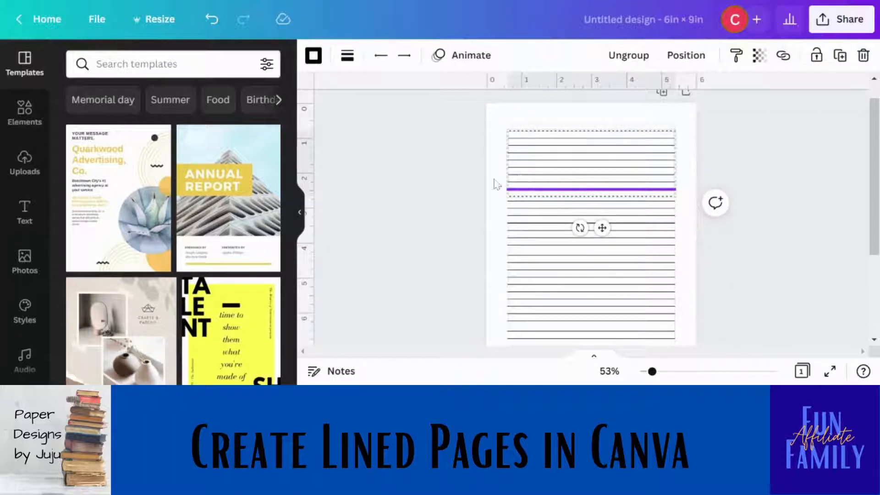
{"action": "left_click", "coordinate": [497, 185]}
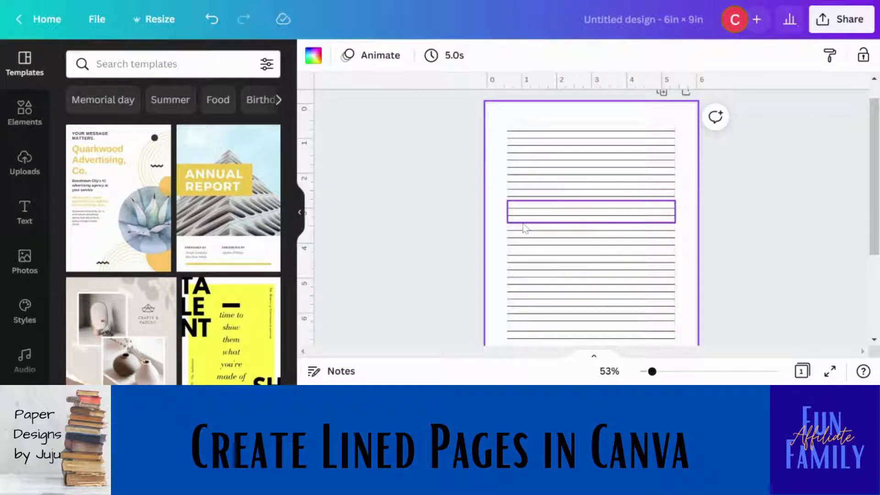
Return the ten-line block to the top margin and nudge the upper four-line group up toward it
{"action": "left_click", "coordinate": [544, 166]}
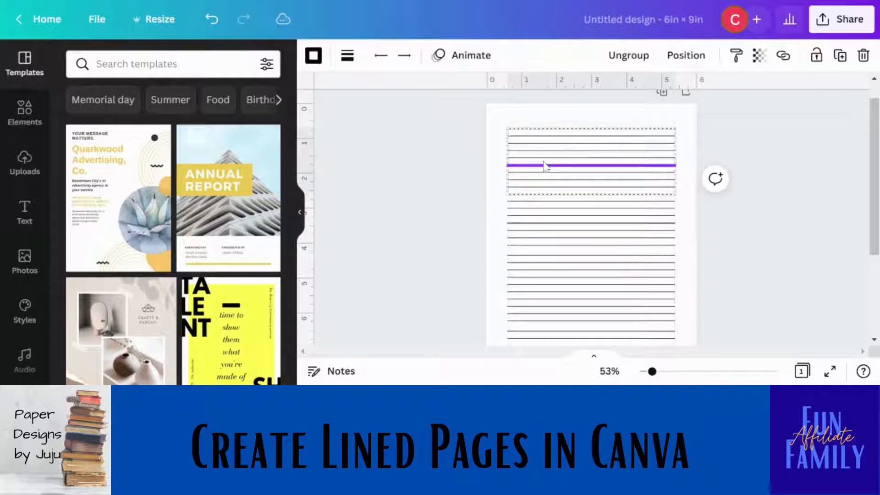
{"action": "left_click", "coordinate": [543, 214]}
{"action": "key", "text": "Up"}
{"action": "key", "text": "Up"}
{"action": "key", "text": "Up"}
{"action": "key", "text": "Up"}
{"action": "key", "text": "Up"}
{"action": "key", "text": "Up"}
{"action": "key", "text": "Up"}
{"action": "key", "text": "Up"}
{"action": "key", "text": "Up"}
{"action": "key", "text": "Up"}
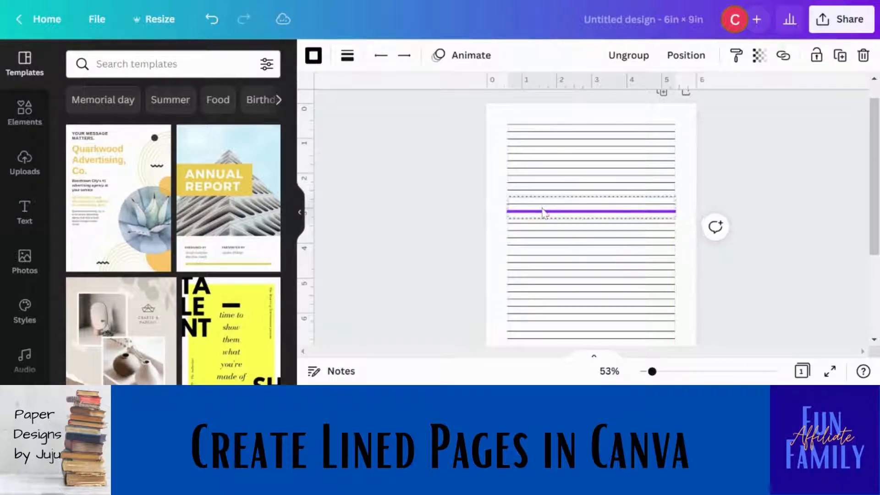
{"action": "left_click", "coordinate": [503, 208]}
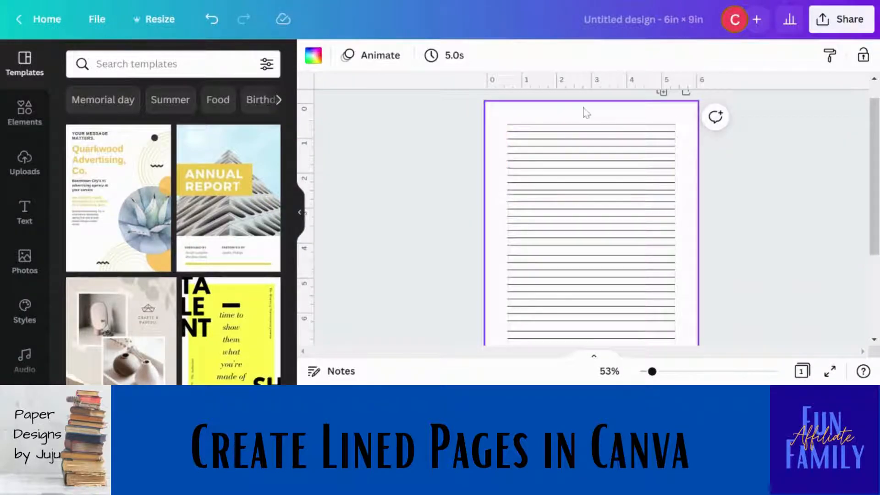
Ungroup the ten-line block at the top margin
{"action": "left_click", "coordinate": [589, 153]}
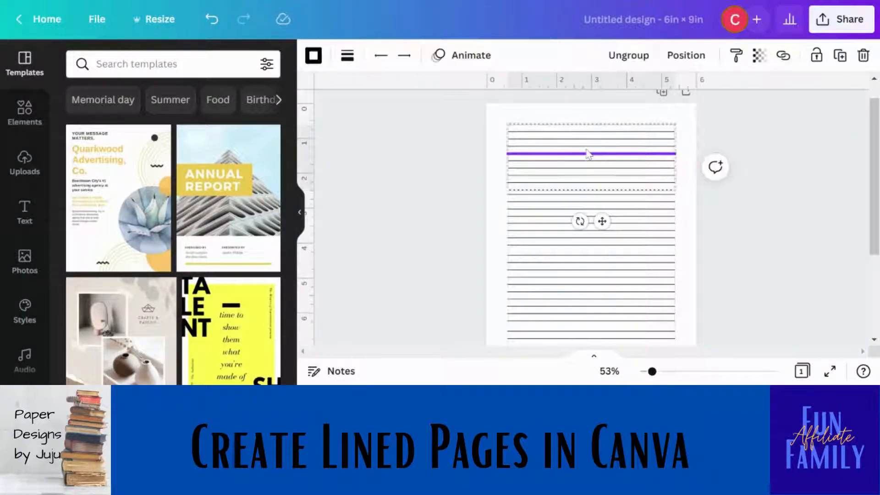
{"action": "left_click", "coordinate": [626, 64]}
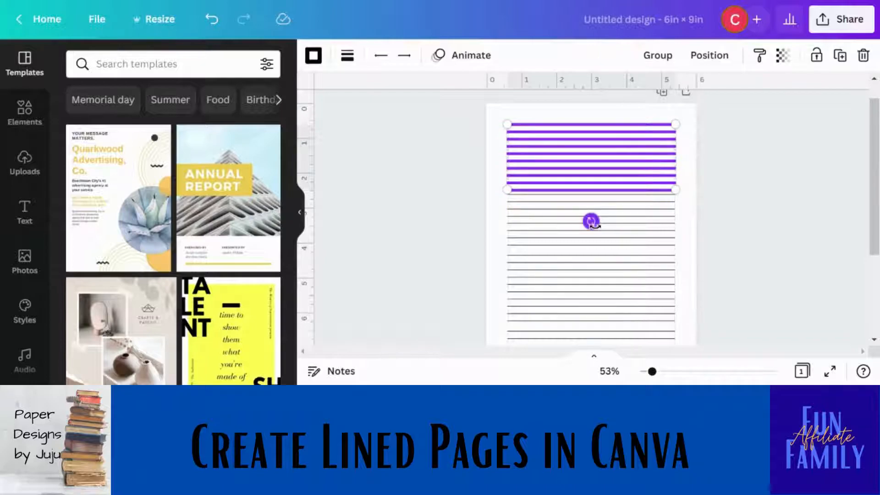
Ungroup both four-line groups and the two ten-line blocks below them
{"action": "left_click", "coordinate": [644, 215]}
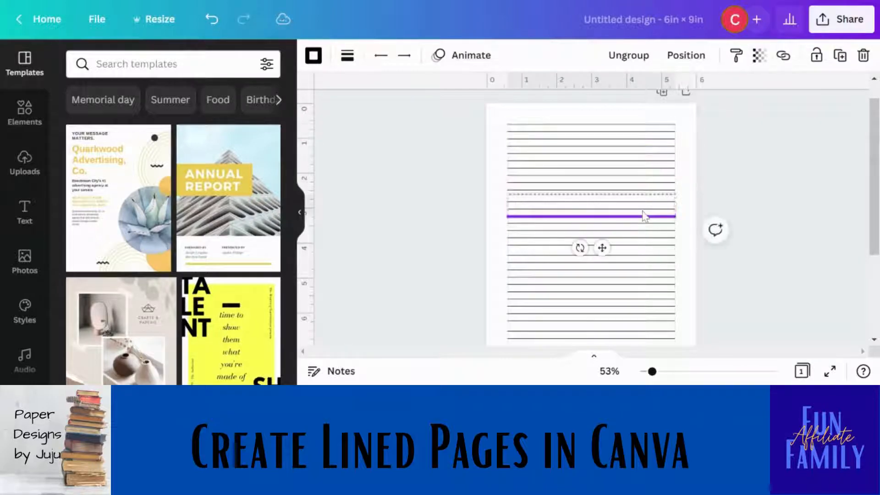
{"action": "left_click", "coordinate": [635, 56]}
{"action": "left_click", "coordinate": [656, 239]}
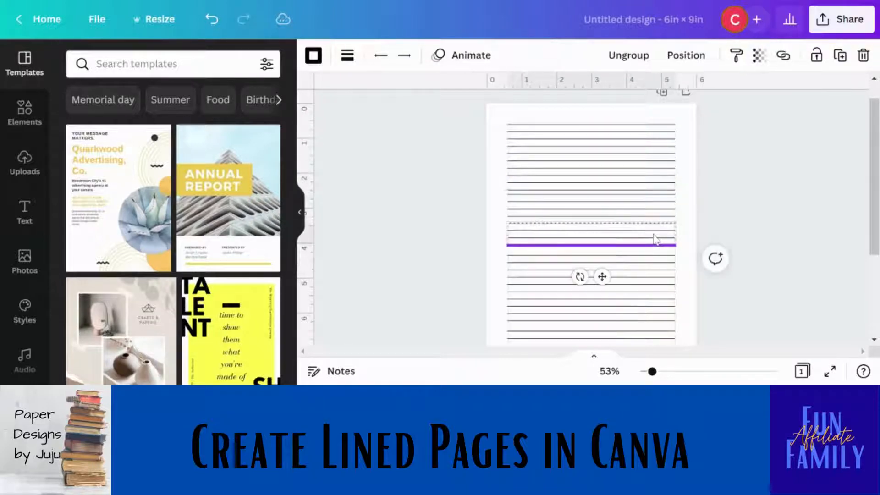
{"action": "left_click", "coordinate": [630, 55]}
{"action": "left_click", "coordinate": [633, 269]}
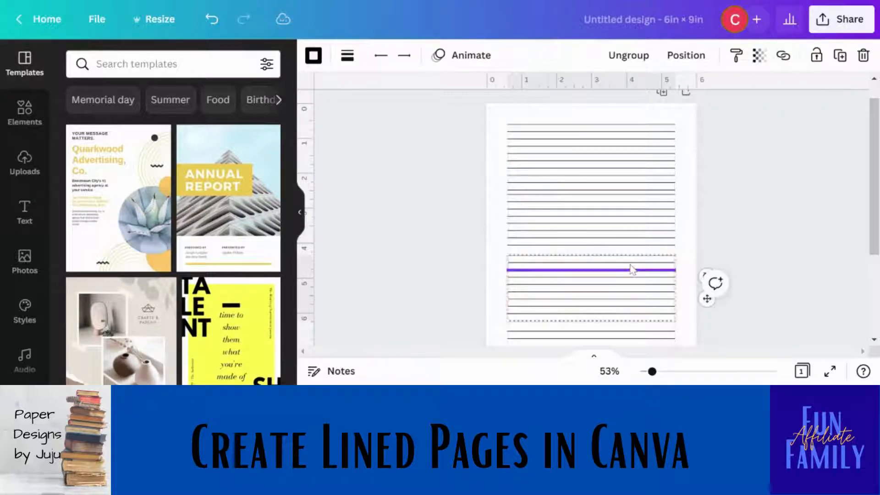
{"action": "left_click", "coordinate": [628, 63]}
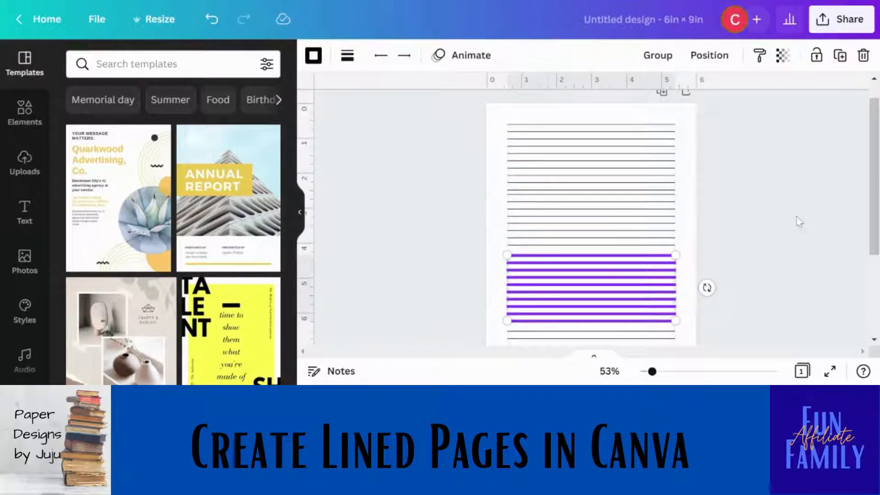
{"action": "left_click_drag", "start_coordinate": [874, 211], "coordinate": [874, 255]}
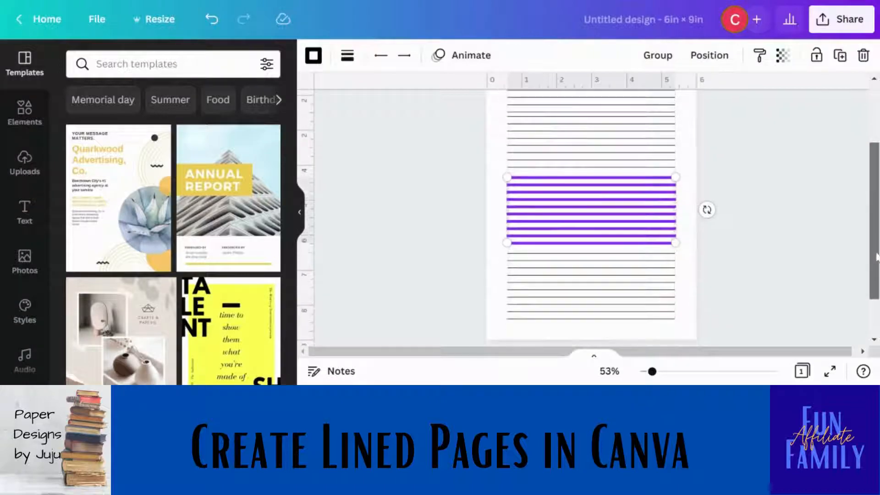
{"action": "left_click", "coordinate": [655, 293]}
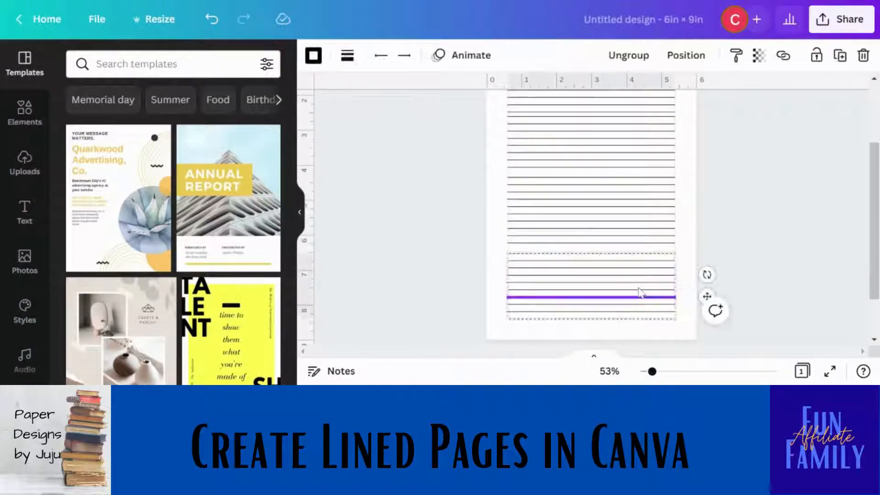
{"action": "left_click", "coordinate": [633, 59]}
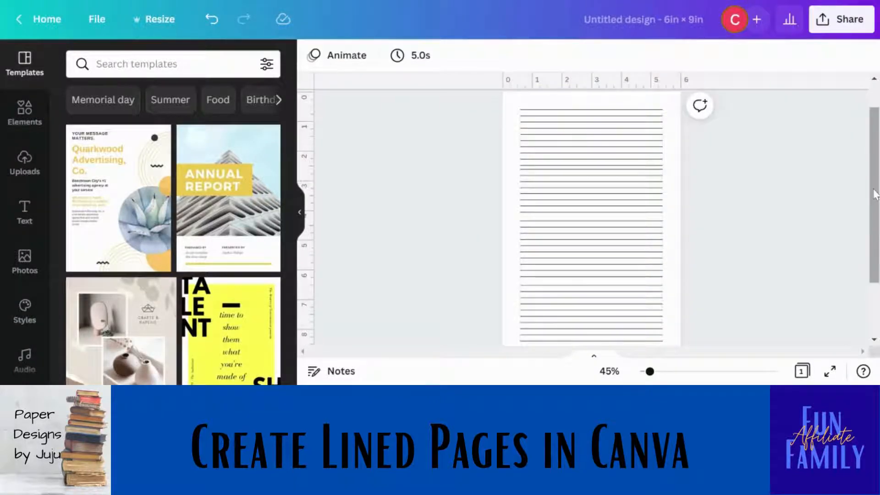
Select all the lines on the page and even out their vertical spacing with Tidy up
{"action": "left_click_drag", "start_coordinate": [874, 192], "coordinate": [876, 202]}
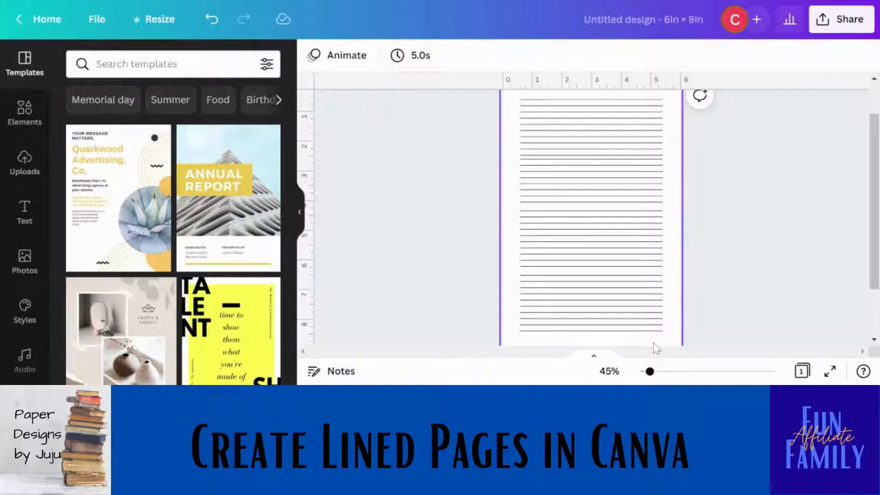
{"action": "left_click_drag", "start_coordinate": [654, 343], "coordinate": [592, 94]}
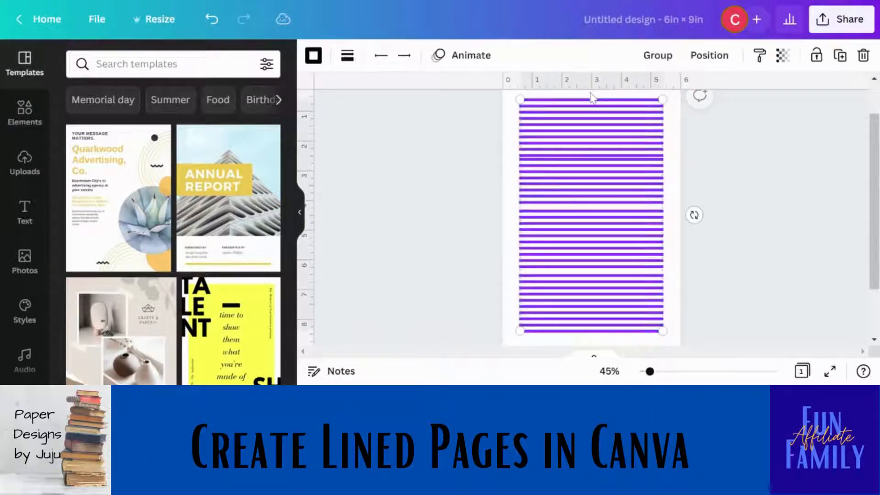
{"action": "left_click", "coordinate": [711, 56]}
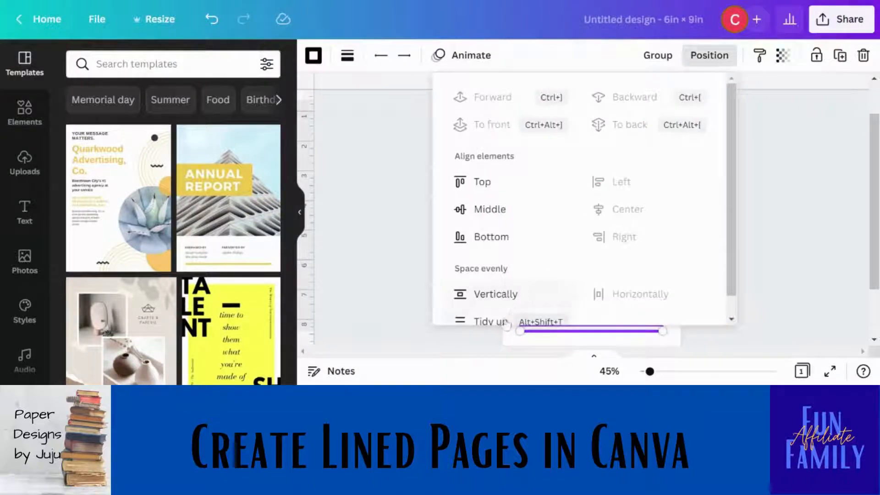
{"action": "left_click", "coordinate": [498, 327]}
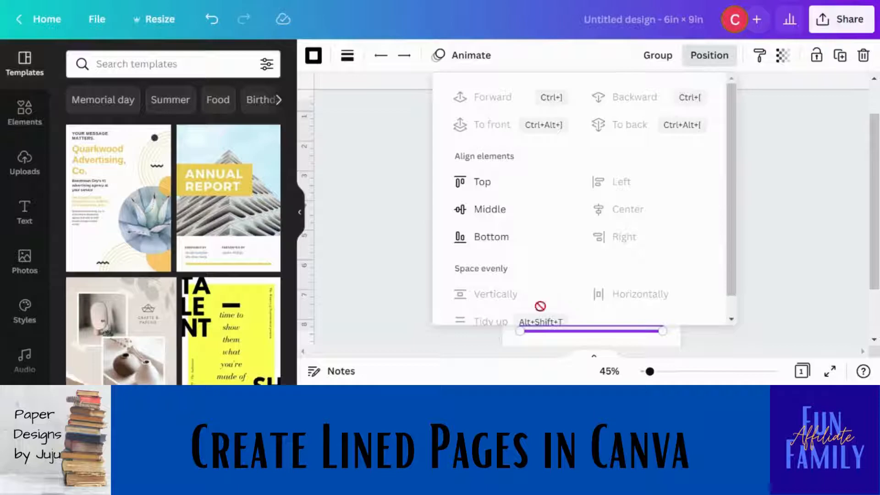
{"action": "left_click", "coordinate": [778, 254]}
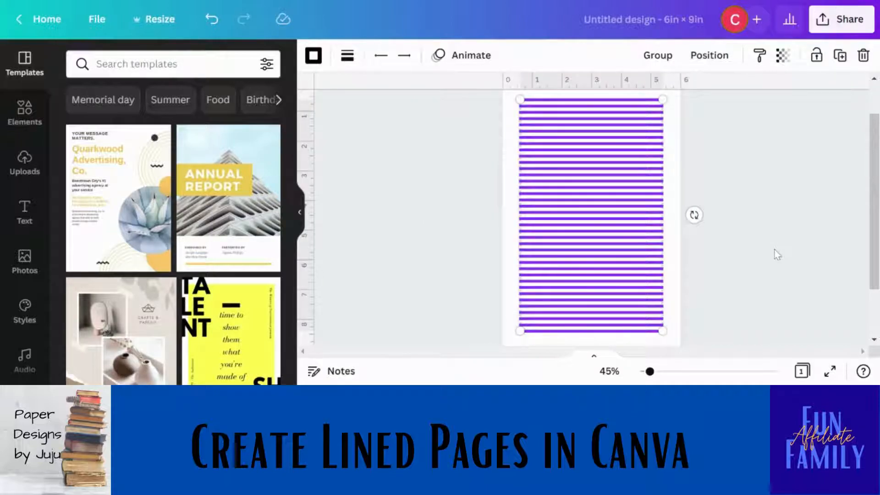
{"action": "left_click", "coordinate": [777, 255]}
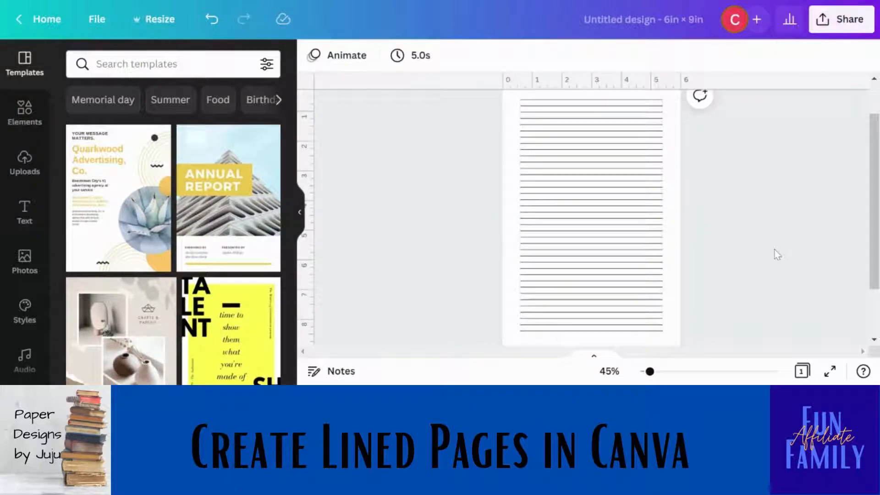
Duplicate the lined page three times to make four lined pages
{"action": "mouse_move", "coordinate": [650, 372]}
{"action": "left_mouse_down"}
{"action": "mouse_move", "coordinate": [678, 372]}
{"action": "mouse_move", "coordinate": [647, 372]}
{"action": "left_mouse_up"}
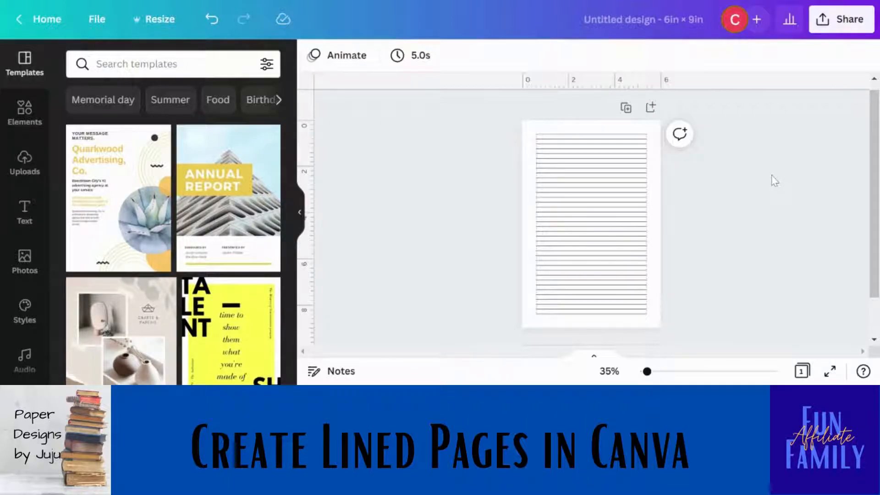
{"action": "left_click", "coordinate": [626, 108]}
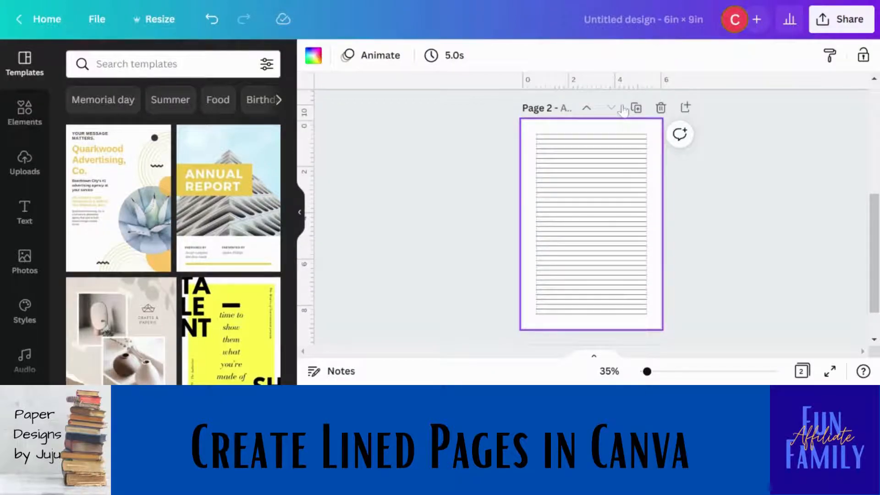
{"action": "left_click", "coordinate": [636, 108]}
{"action": "left_click", "coordinate": [636, 109]}
{"action": "left_click_drag", "start_coordinate": [873, 278], "coordinate": [872, 99]}
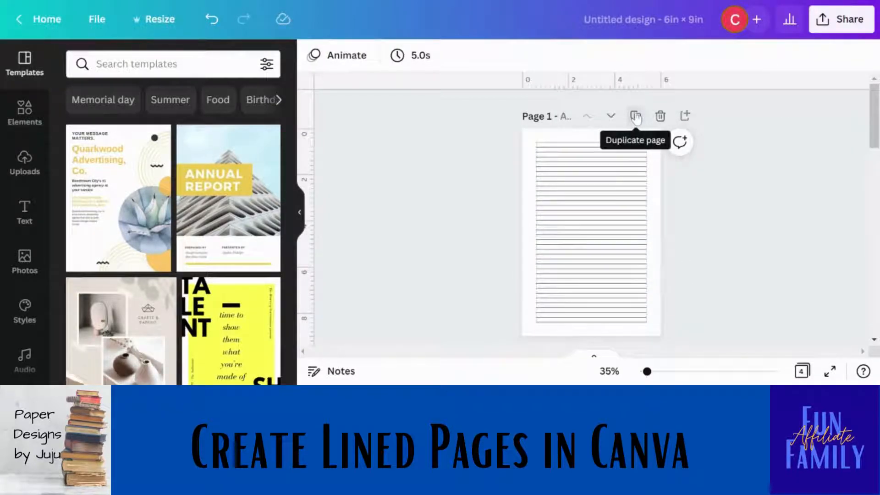
Add a blank page after page 1 and move it up to become the first page
{"action": "left_click", "coordinate": [686, 116]}
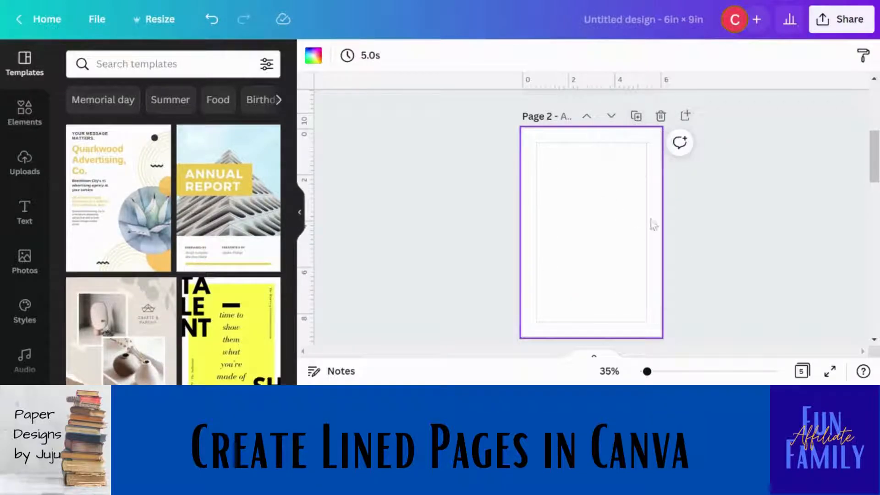
{"action": "mouse_move", "coordinate": [873, 181]}
{"action": "left_mouse_down"}
{"action": "mouse_move", "coordinate": [868, 124]}
{"action": "mouse_move", "coordinate": [870, 170]}
{"action": "left_mouse_up"}
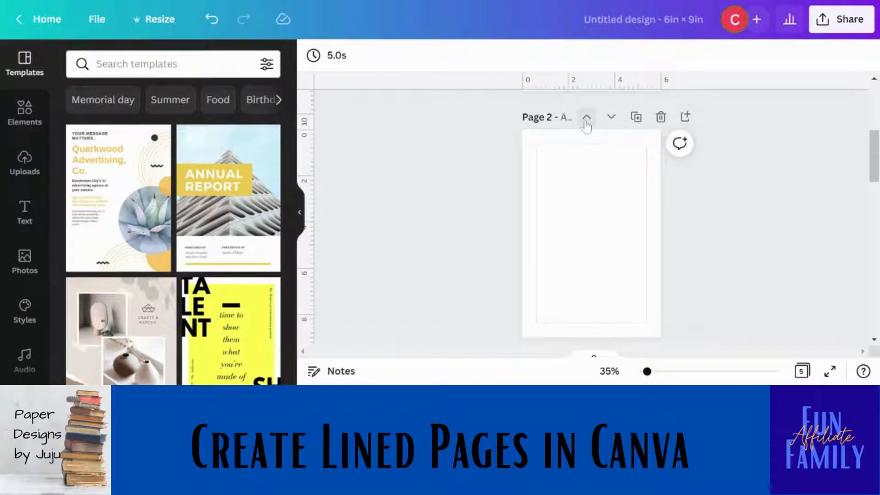
{"action": "left_click", "coordinate": [586, 120]}
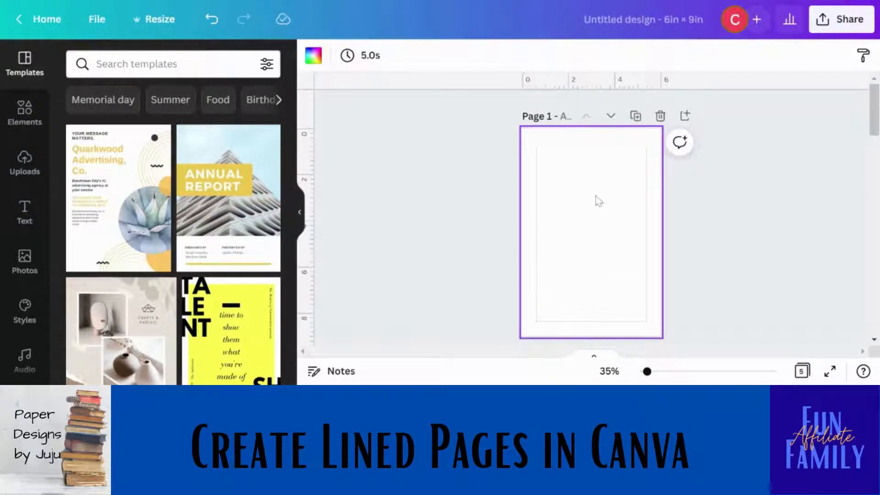
Add a heading to the blank first page reading "My Journal"
{"action": "left_click", "coordinate": [29, 215]}
{"action": "left_click", "coordinate": [190, 130]}
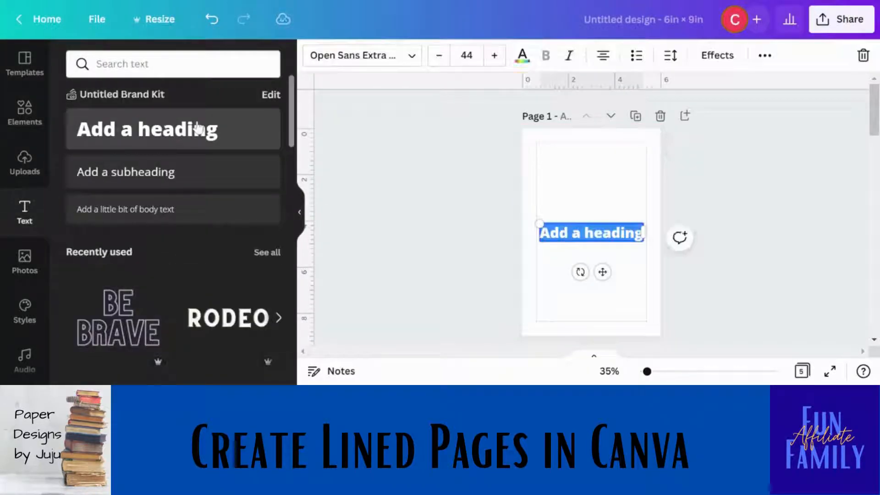
{"action": "type", "text": "My journal"}
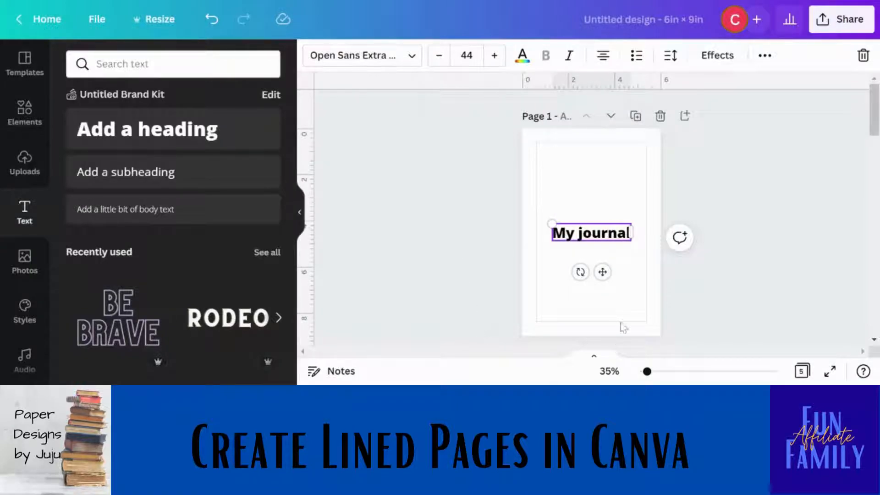
{"action": "double_click", "coordinate": [584, 239]}
{"action": "type", "text": "Journal"}
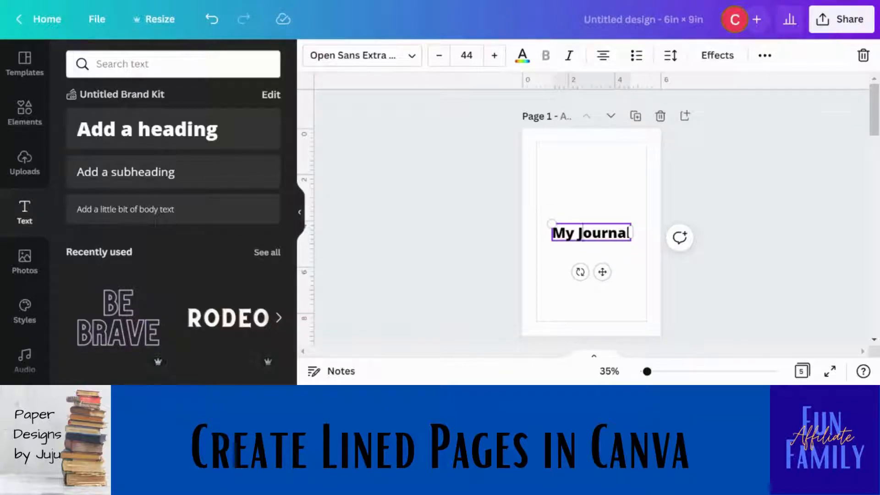
Set the heading's font to Apricots and move it to the upper part of the page, keeping it horizontally centred
{"action": "left_click", "coordinate": [413, 56]}
{"action": "left_click", "coordinate": [182, 198]}
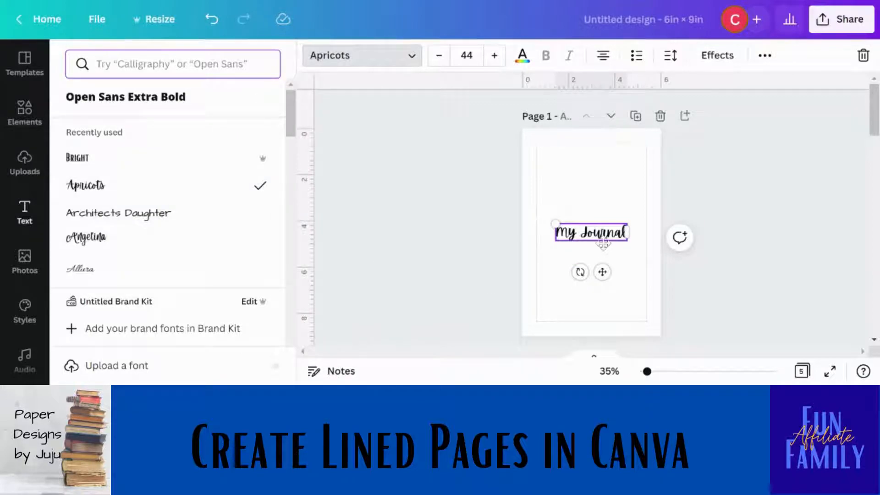
{"action": "left_click_drag", "start_coordinate": [596, 236], "coordinate": [596, 194]}
{"action": "left_click", "coordinate": [764, 56]}
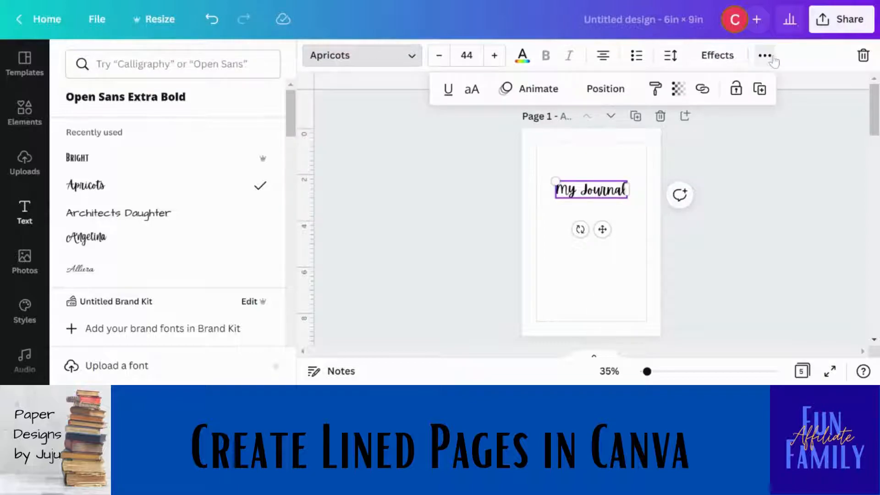
{"action": "left_click", "coordinate": [608, 94]}
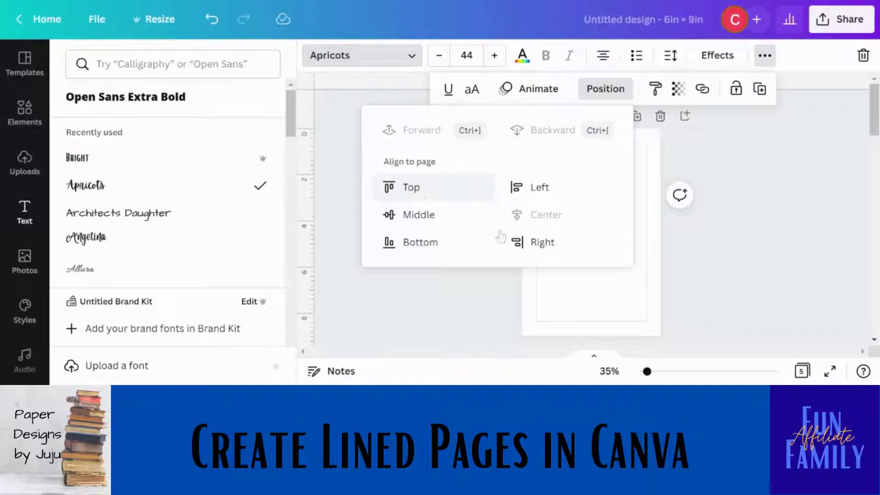
{"action": "left_click", "coordinate": [619, 301]}
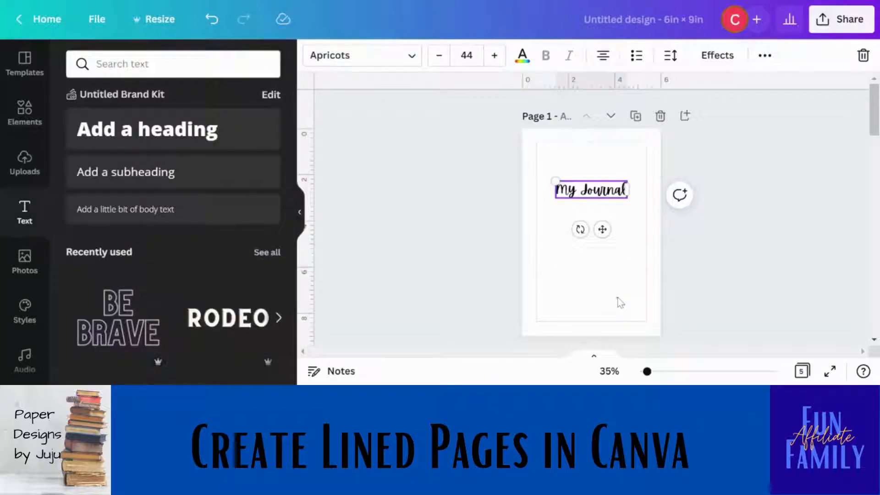
{"action": "left_click", "coordinate": [620, 302]}
{"action": "key", "text": "t"}
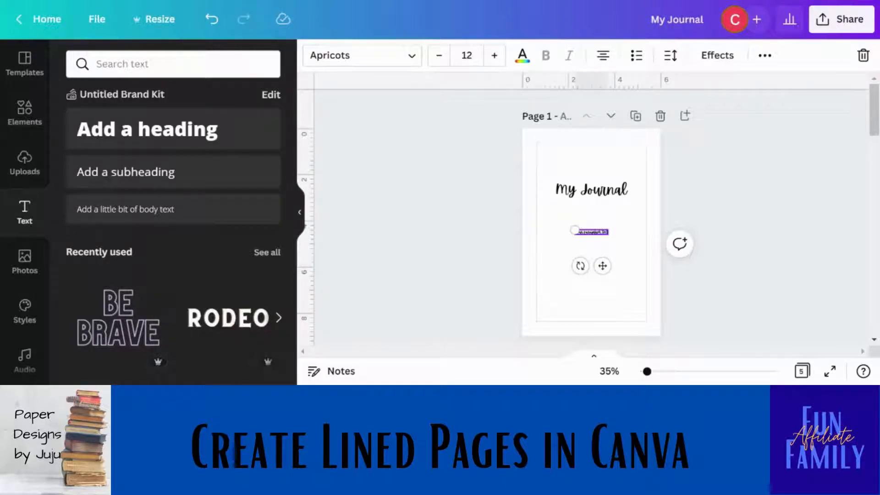
{"action": "left_click", "coordinate": [598, 223]}
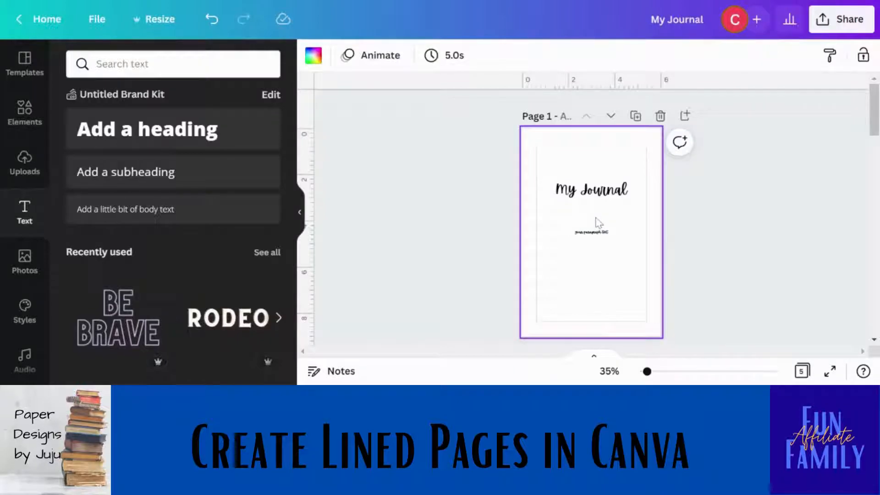
{"action": "double_click", "coordinate": [577, 232]}
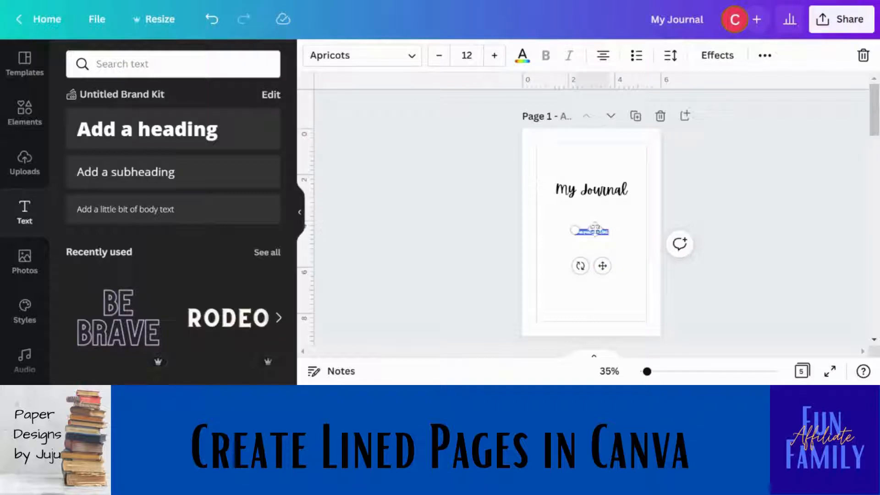
{"action": "left_click", "coordinate": [595, 233]}
{"action": "key", "text": "ctrl+d"}
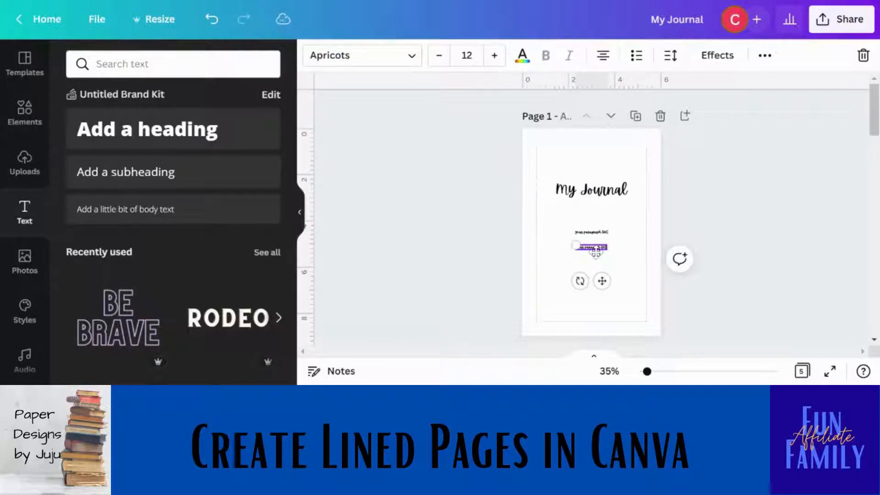
{"action": "left_click", "coordinate": [599, 236]}
{"action": "left_click", "coordinate": [598, 233]}
{"action": "key", "text": "Delete"}
{"action": "left_click", "coordinate": [600, 245]}
{"action": "key", "text": "Delete"}
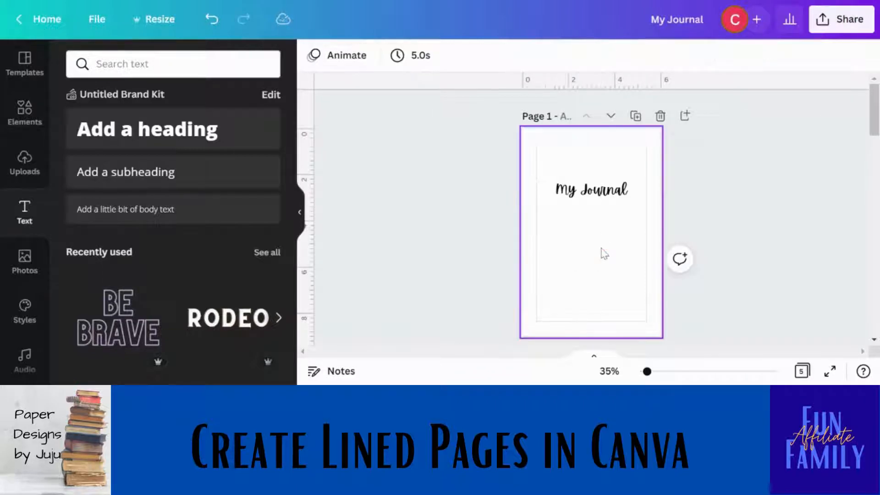
Add a horizontal line below the title, reduce its weight and extend both ends to match the title's width
{"action": "left_click", "coordinate": [578, 240]}
{"action": "left_click", "coordinate": [577, 240]}
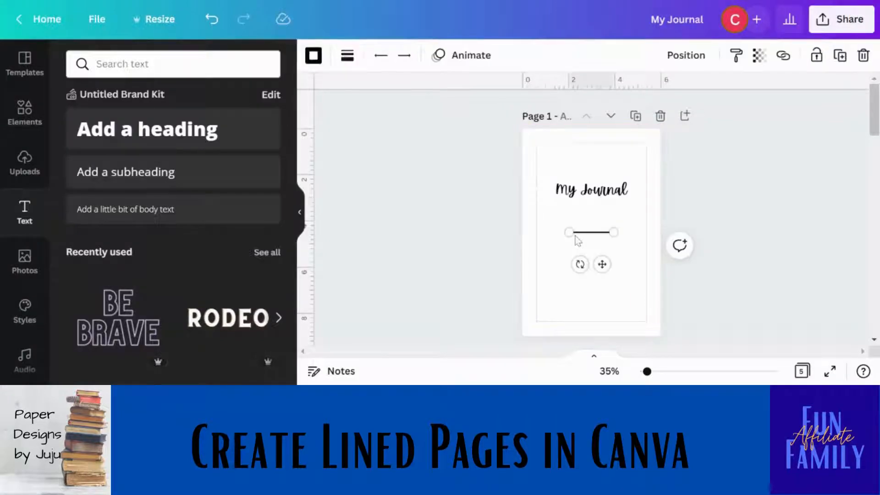
{"action": "left_click", "coordinate": [348, 56]}
{"action": "left_click_drag", "start_coordinate": [356, 178], "coordinate": [336, 179]}
{"action": "left_click", "coordinate": [568, 209]}
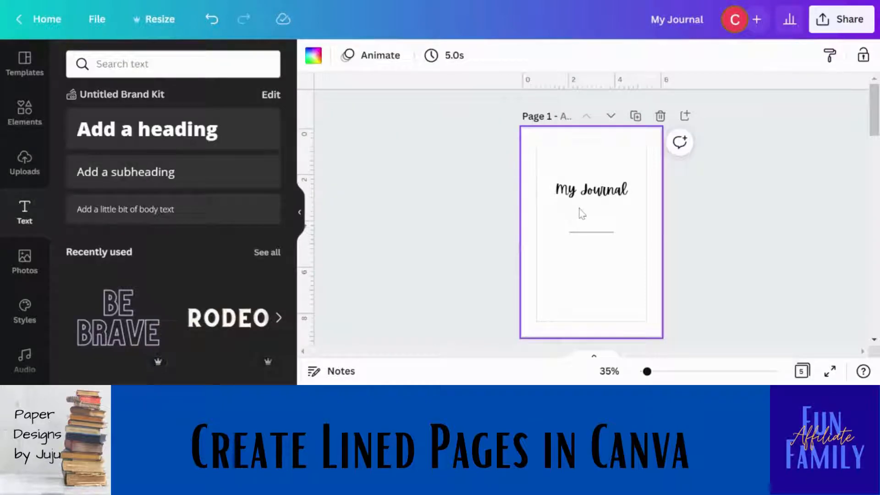
{"action": "left_click_drag", "start_coordinate": [569, 233], "coordinate": [556, 232]}
{"action": "left_click_drag", "start_coordinate": [613, 232], "coordinate": [627, 233]}
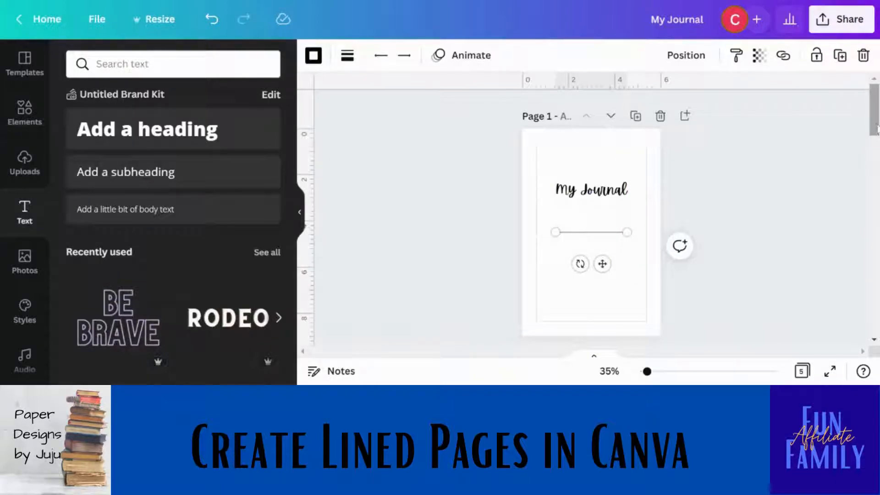
{"action": "scroll", "coordinate": [873, 137], "scroll_direction": "down", "scroll_amount": 1}
{"action": "left_click_drag", "start_coordinate": [874, 136], "coordinate": [873, 174]}
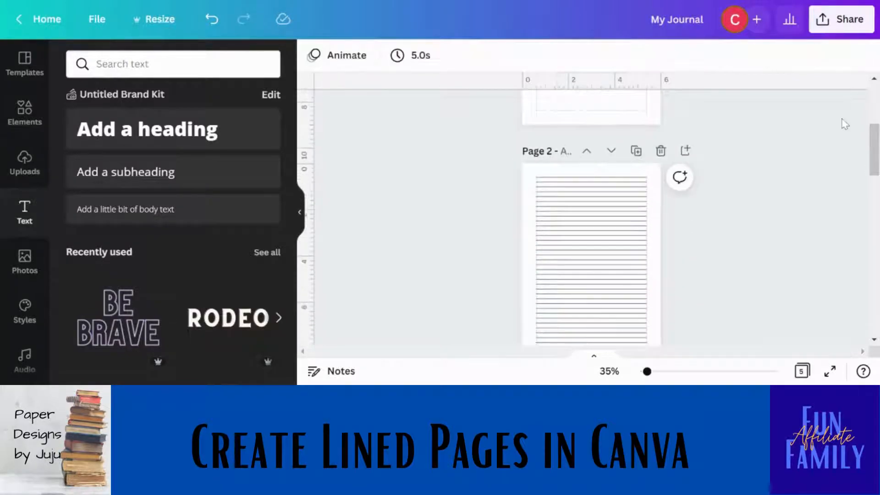
Duplicate the lined page 2 and group all the lines on the new page 3
{"action": "left_click", "coordinate": [636, 151]}
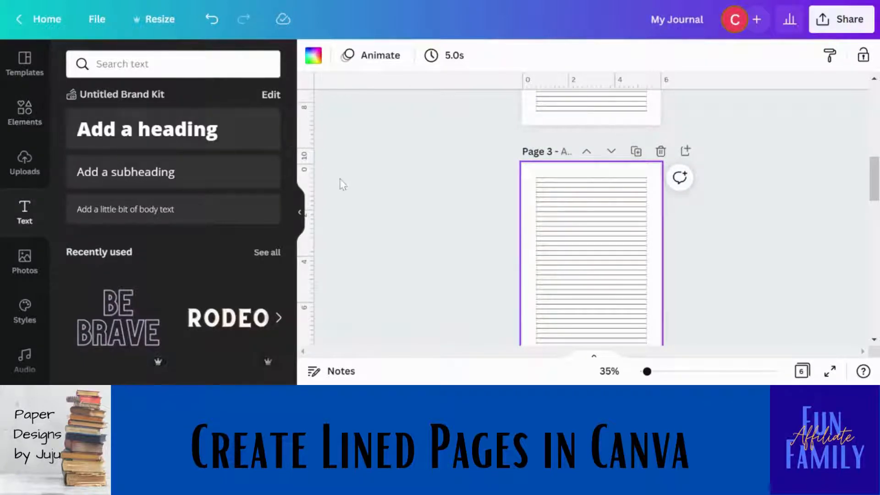
{"action": "left_click", "coordinate": [576, 196]}
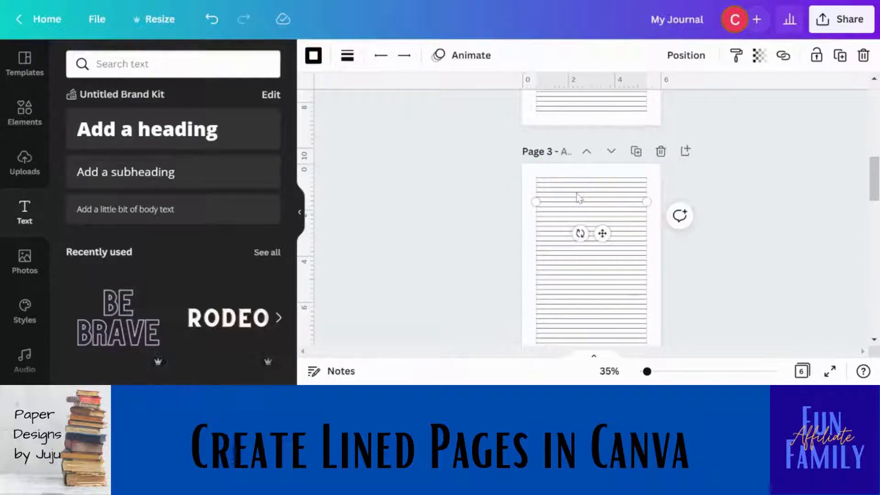
{"action": "left_click", "coordinate": [576, 196]}
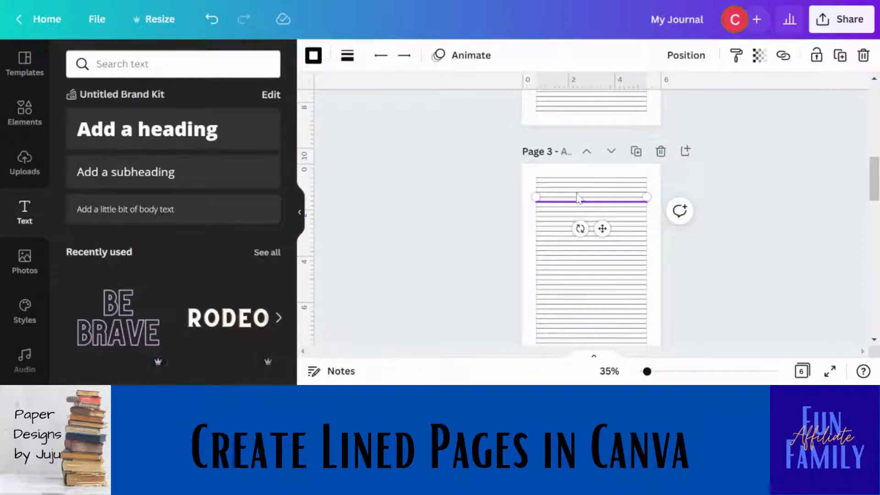
{"action": "left_click_drag", "start_coordinate": [876, 180], "coordinate": [878, 188]}
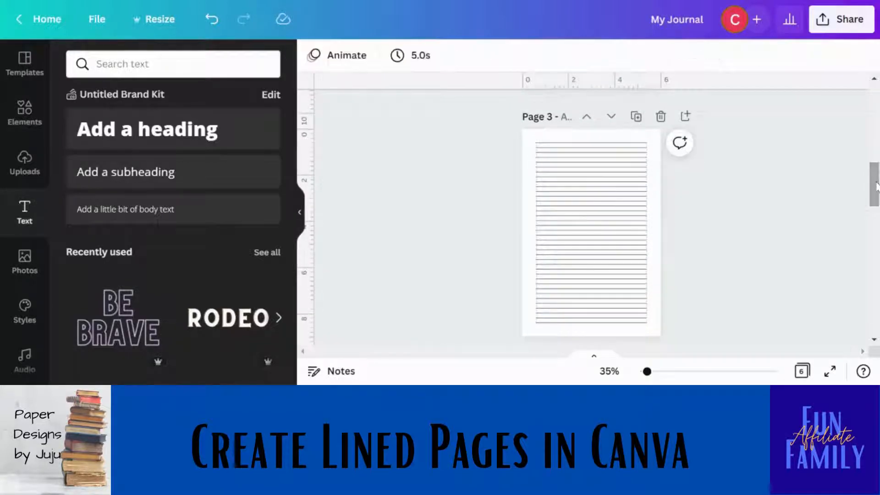
{"action": "left_click_drag", "start_coordinate": [625, 132], "coordinate": [632, 340]}
{"action": "left_click", "coordinate": [655, 55]}
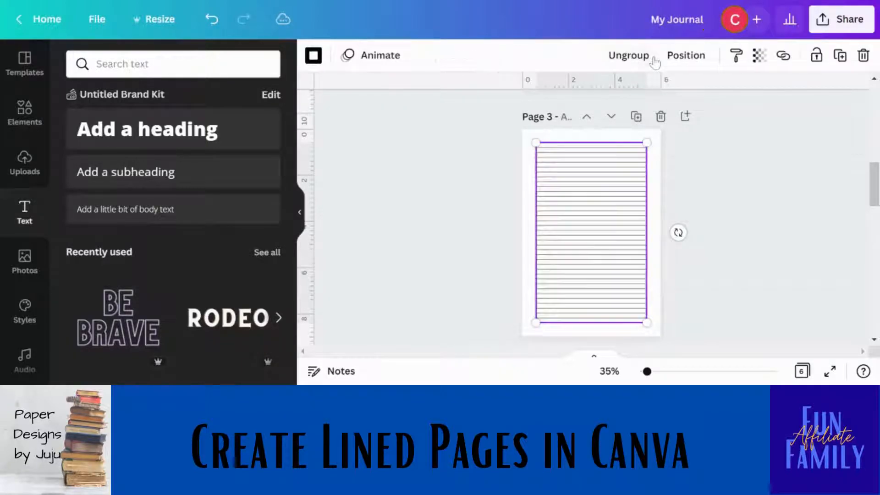
Select the grouped lines on page 3 and lock them in place
{"action": "left_click", "coordinate": [708, 227]}
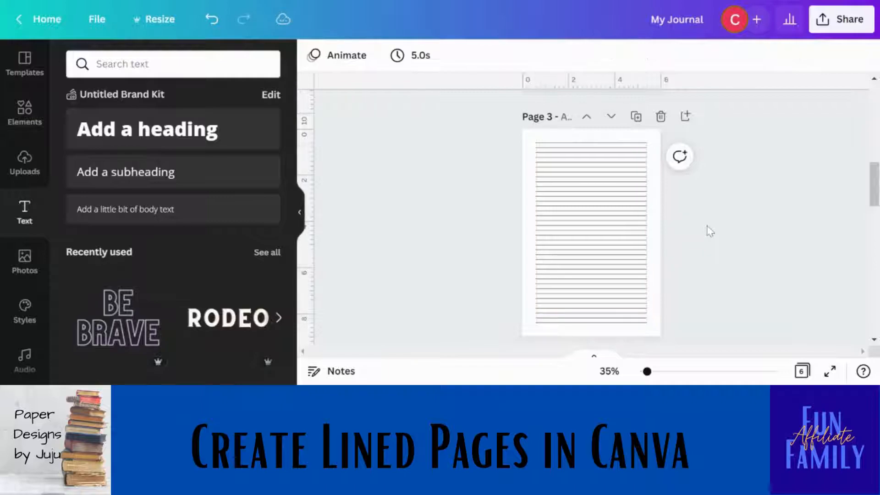
{"action": "left_click", "coordinate": [635, 228]}
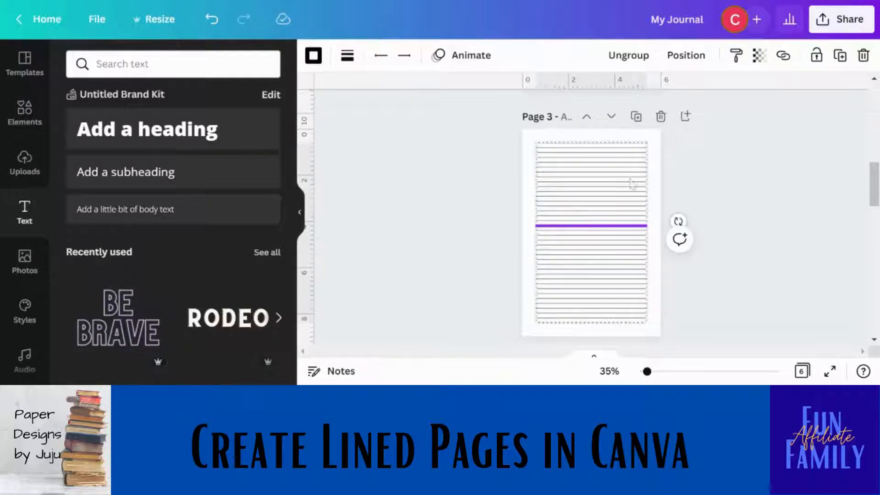
{"action": "left_click", "coordinate": [614, 142]}
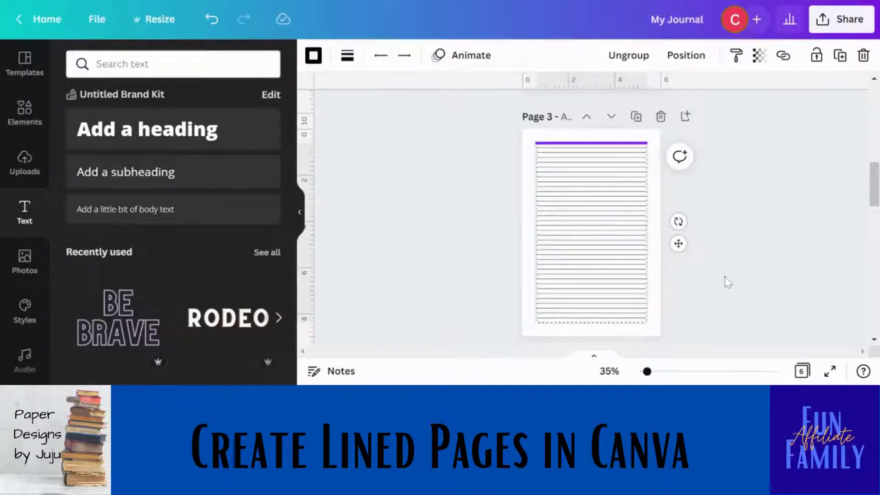
{"action": "left_click", "coordinate": [706, 278]}
{"action": "left_click", "coordinate": [641, 292]}
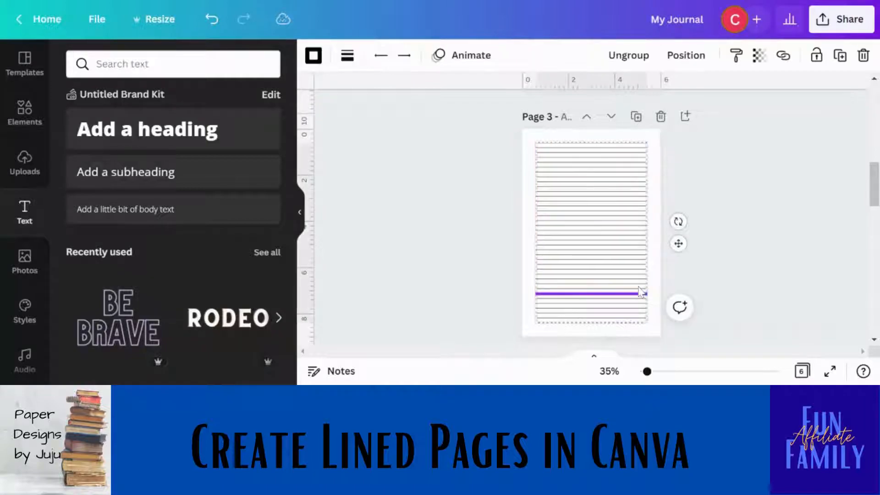
{"action": "left_click", "coordinate": [817, 60]}
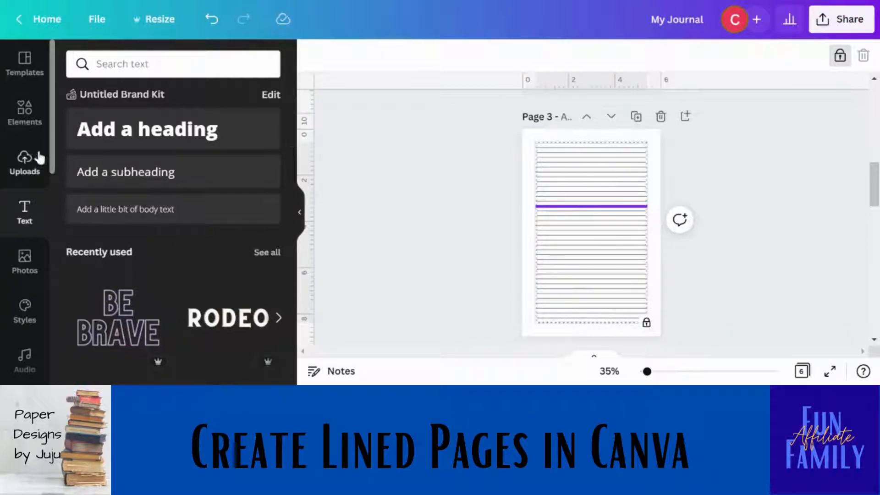
Search the elements for "flowers", add the black outline flower to page 3 and place it in the lower-right corner of the lined area
{"action": "left_click", "coordinate": [25, 114]}
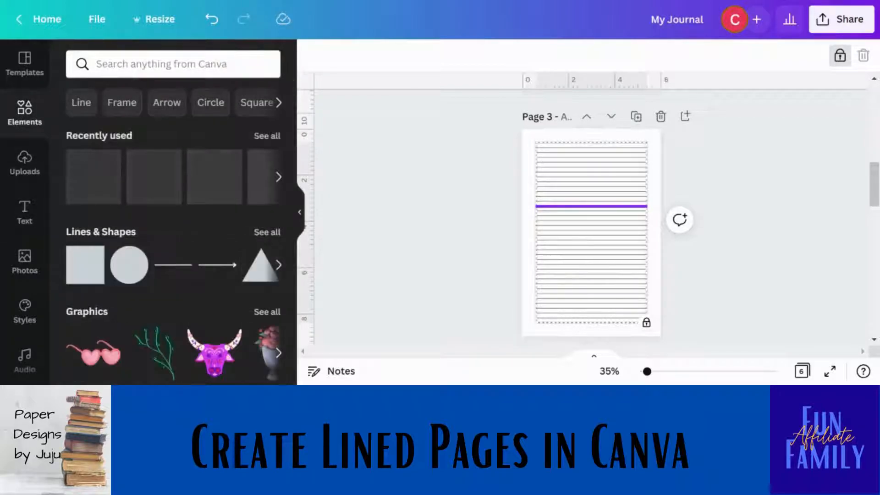
{"action": "left_click", "coordinate": [119, 64]}
{"action": "type", "text": "flowers"}
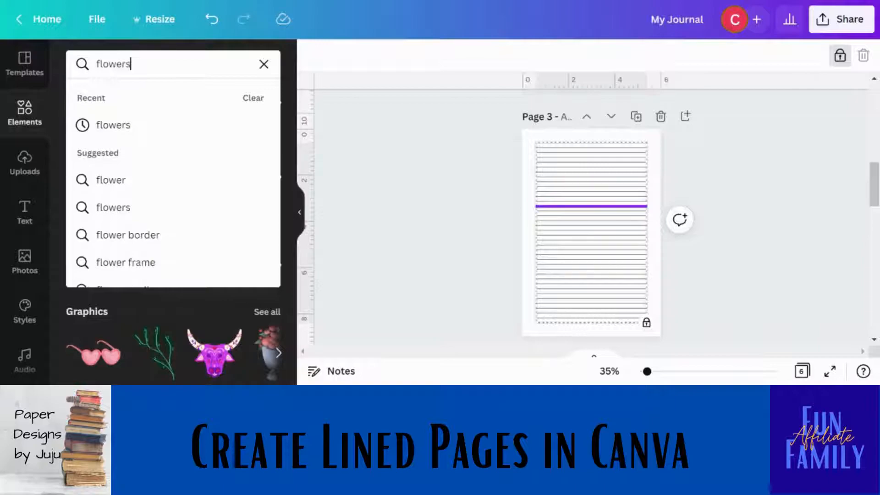
{"action": "key", "text": "Return"}
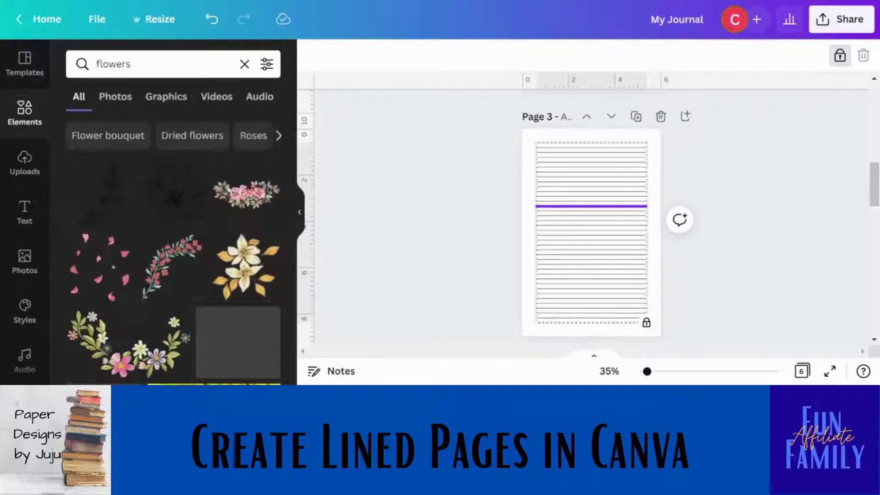
{"action": "left_click", "coordinate": [177, 189]}
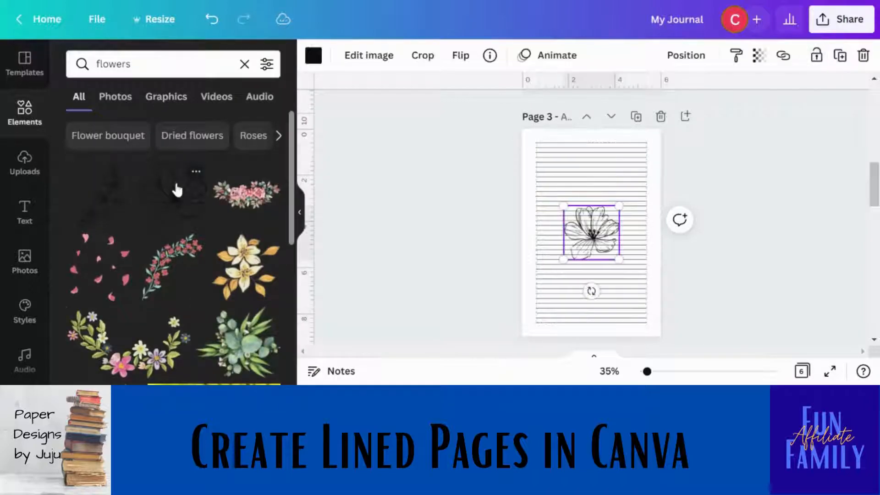
{"action": "left_click_drag", "start_coordinate": [592, 240], "coordinate": [621, 303]}
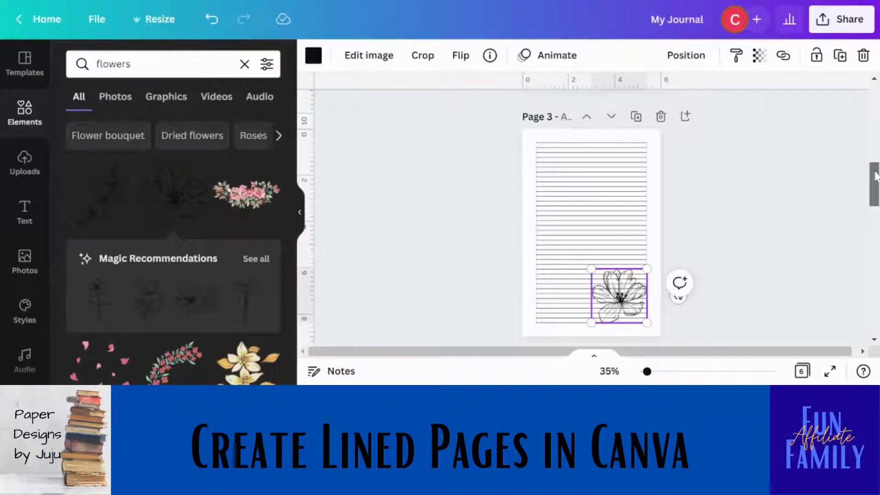
Add the recommended black outline flower with leaves to page 2 and place it in the upper-left corner of the lined area
{"action": "scroll", "coordinate": [876, 176], "scroll_direction": "up", "scroll_amount": 5}
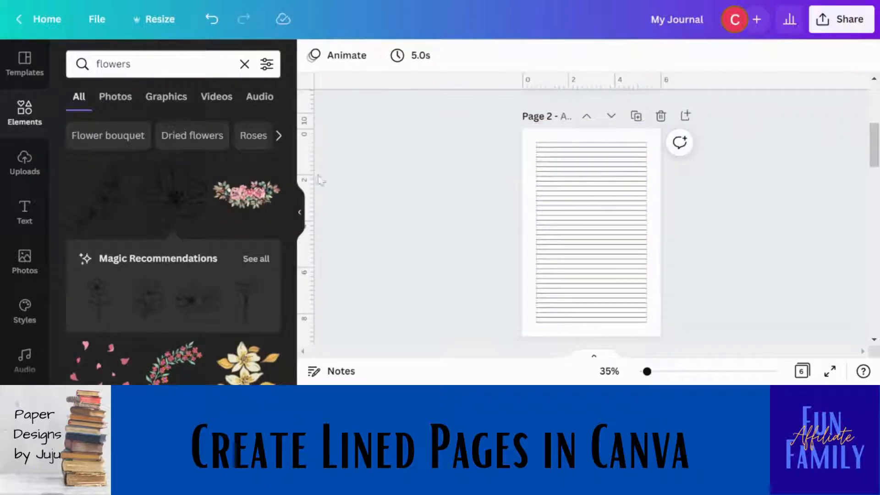
{"action": "left_click", "coordinate": [199, 303]}
{"action": "left_click_drag", "start_coordinate": [573, 222], "coordinate": [549, 149]}
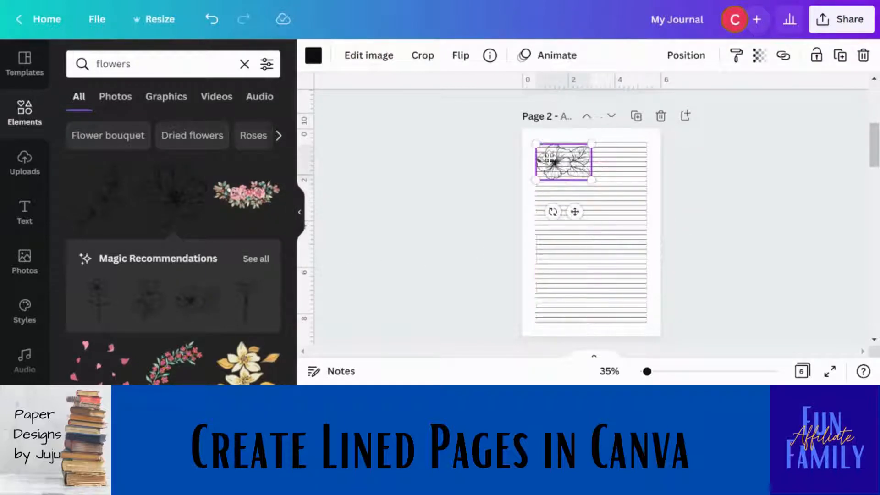
{"action": "left_click", "coordinate": [731, 168]}
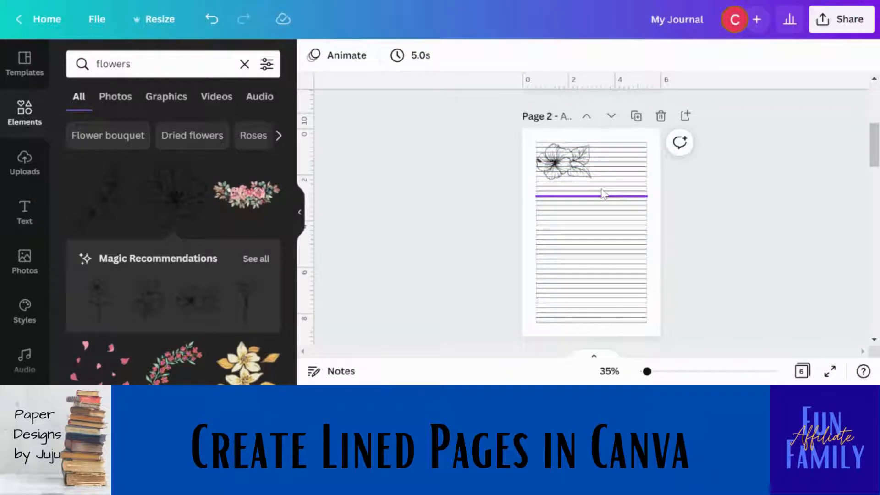
Download all pages of the journal with the file type PDF Print
{"action": "left_click_drag", "start_coordinate": [875, 145], "coordinate": [866, 98]}
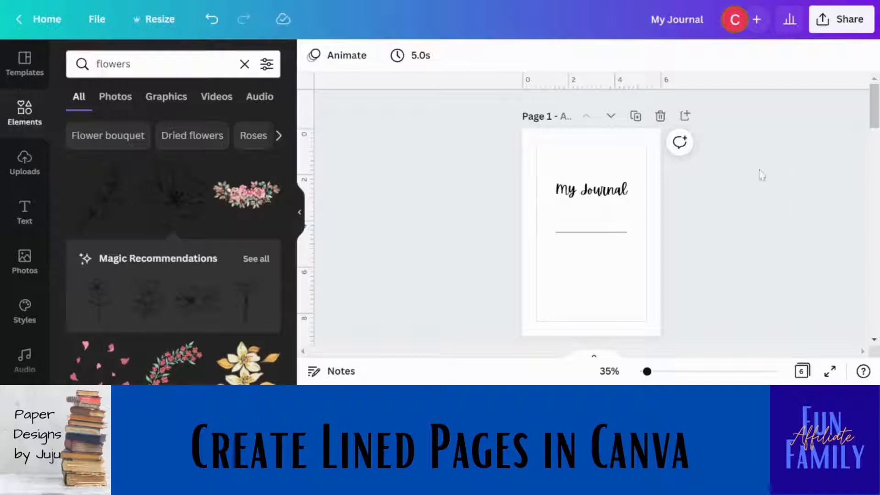
{"action": "left_click", "coordinate": [822, 30]}
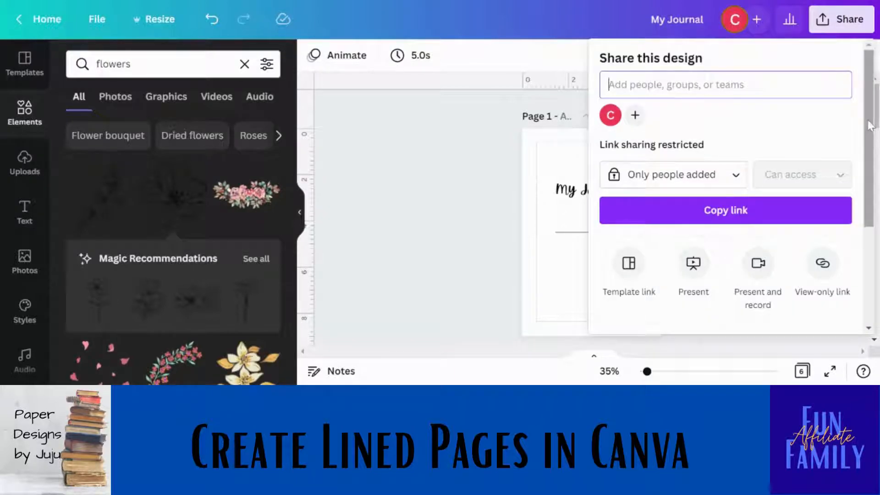
{"action": "scroll", "coordinate": [869, 133], "scroll_direction": "down", "scroll_amount": 1}
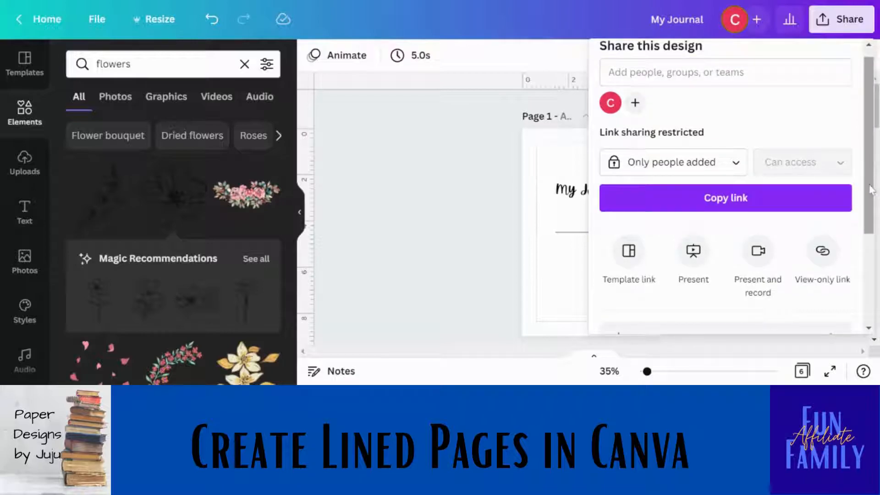
{"action": "scroll", "coordinate": [871, 201], "scroll_direction": "down", "scroll_amount": 2}
{"action": "scroll", "coordinate": [870, 208], "scroll_direction": "down", "scroll_amount": 2}
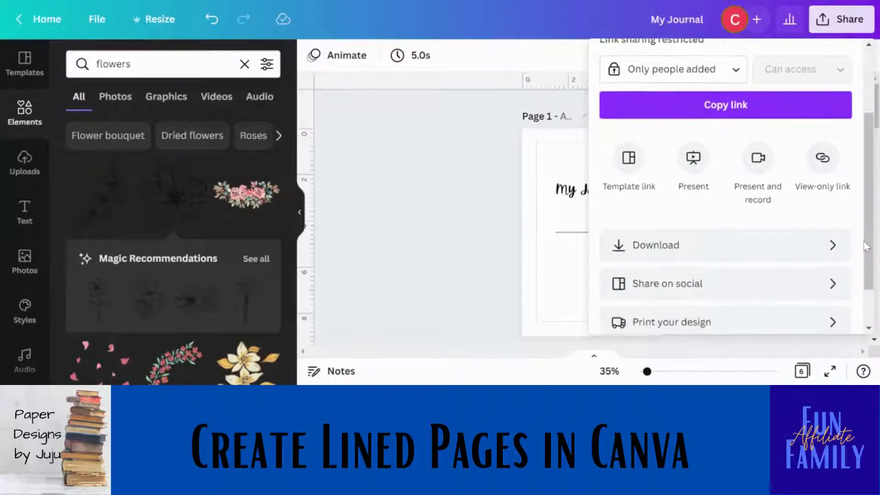
{"action": "left_click", "coordinate": [833, 243]}
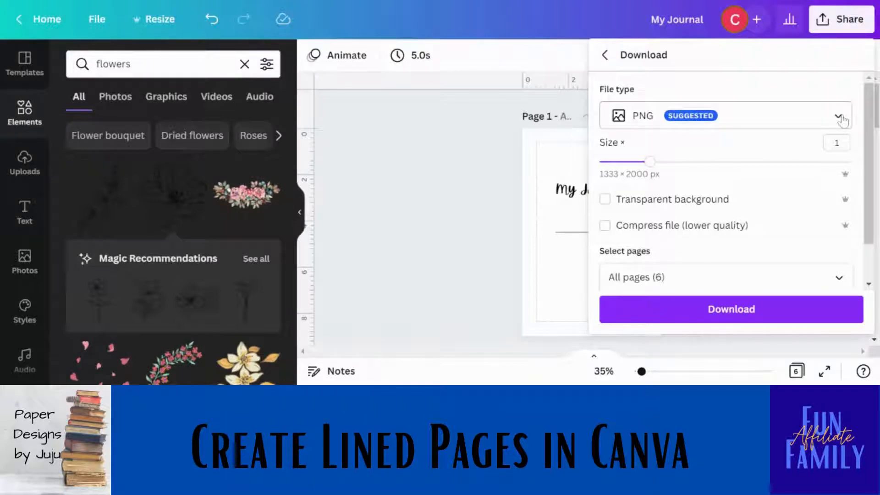
{"action": "left_click", "coordinate": [843, 121]}
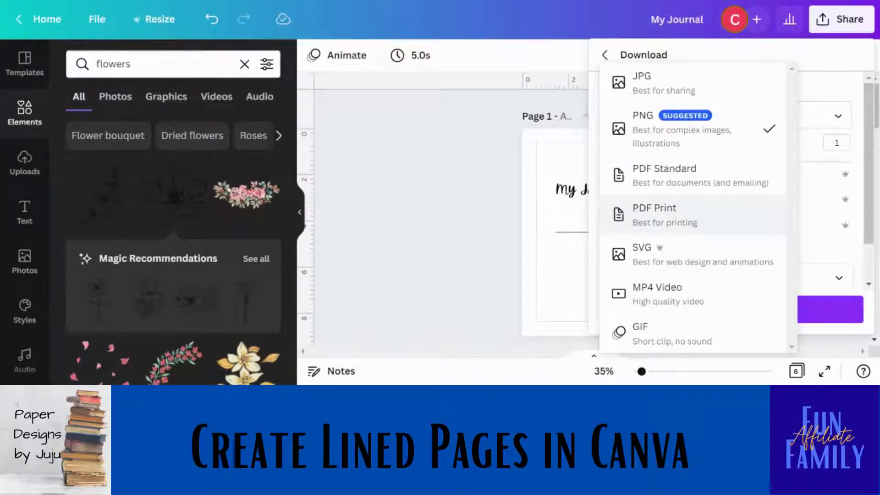
{"action": "left_click", "coordinate": [686, 219]}
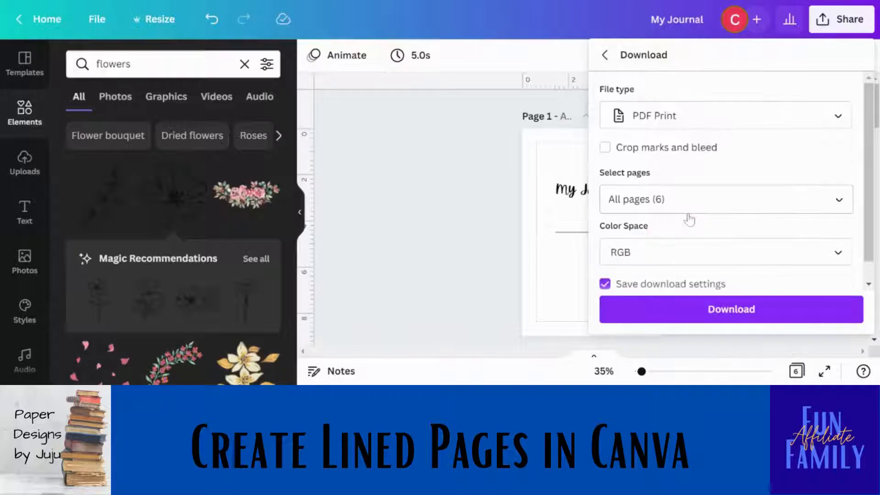
{"action": "left_click", "coordinate": [687, 308]}
{"action": "left_click", "coordinate": [475, 238]}
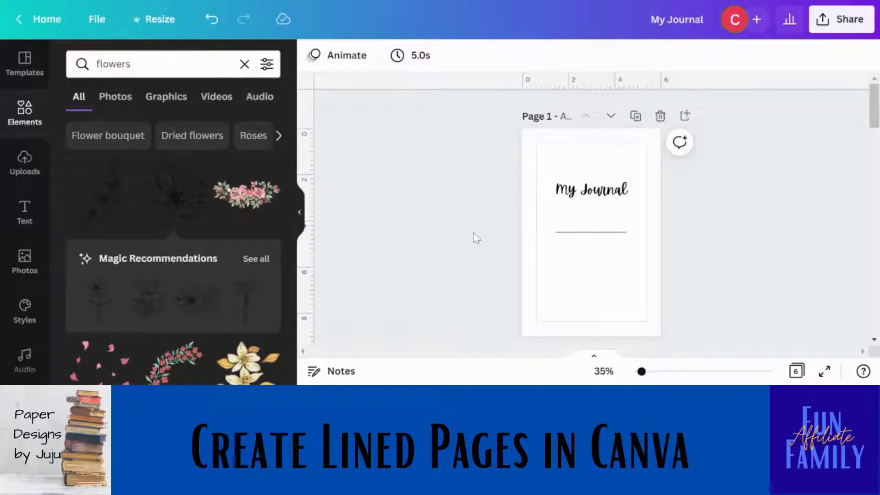